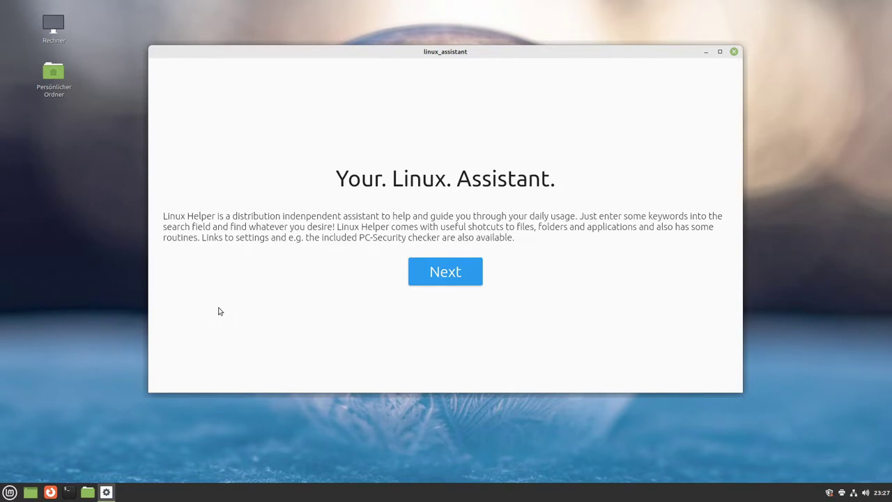
# Step: Go through the initial setup, choosing to change the recognized system, selecting Linux Mint as the distribution and accepting the remaining settings
pyautogui.moveTo(439, 58); pyautogui.dragTo(435, 76)
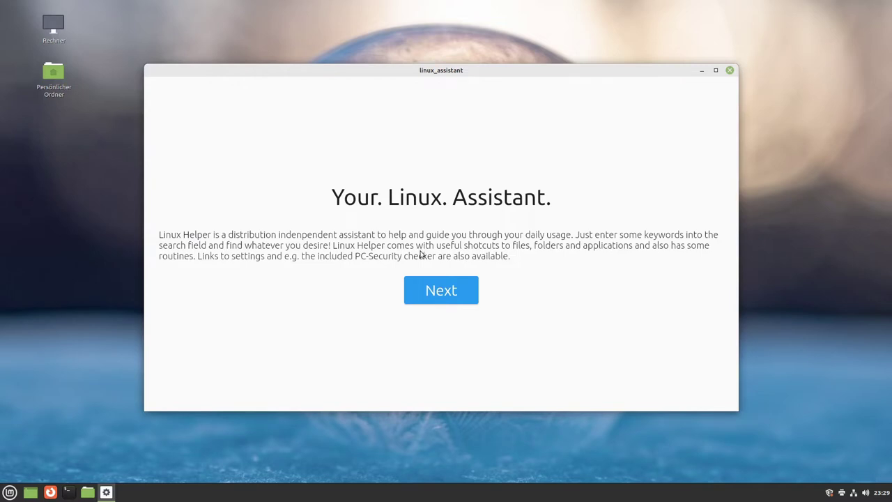
pyautogui.click(405, 288)
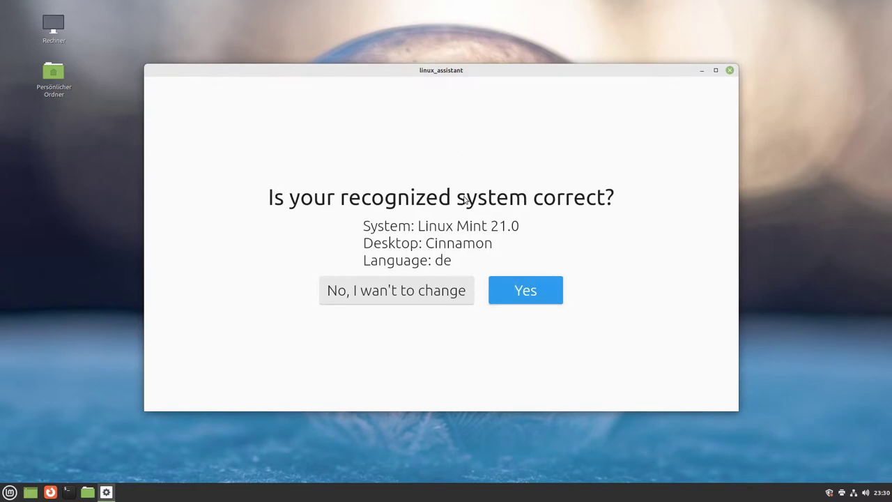
pyautogui.click(457, 295)
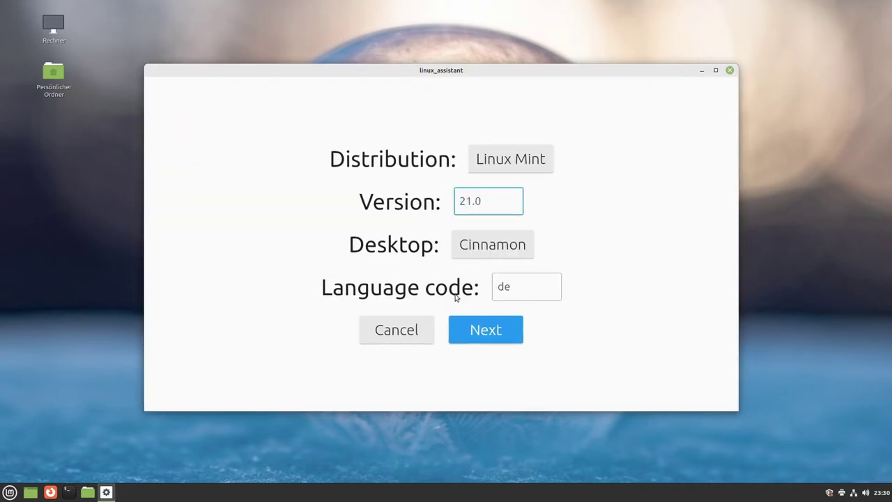
pyautogui.click(506, 160)
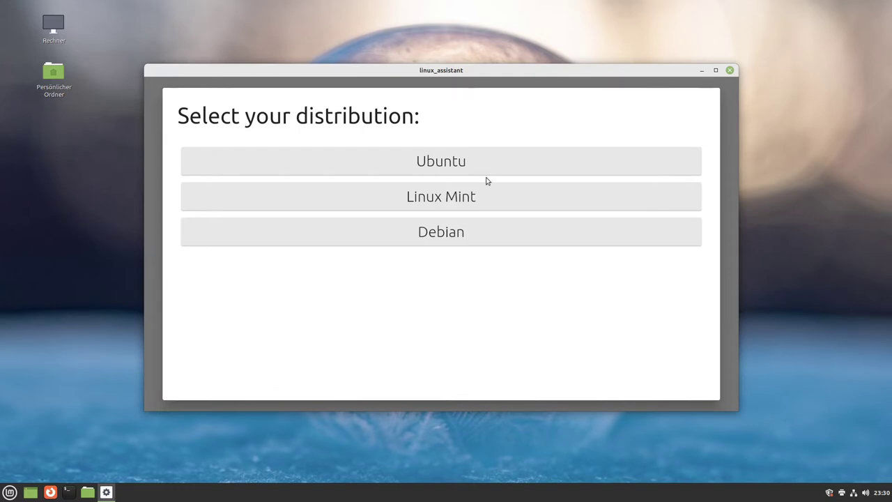
pyautogui.click(464, 206)
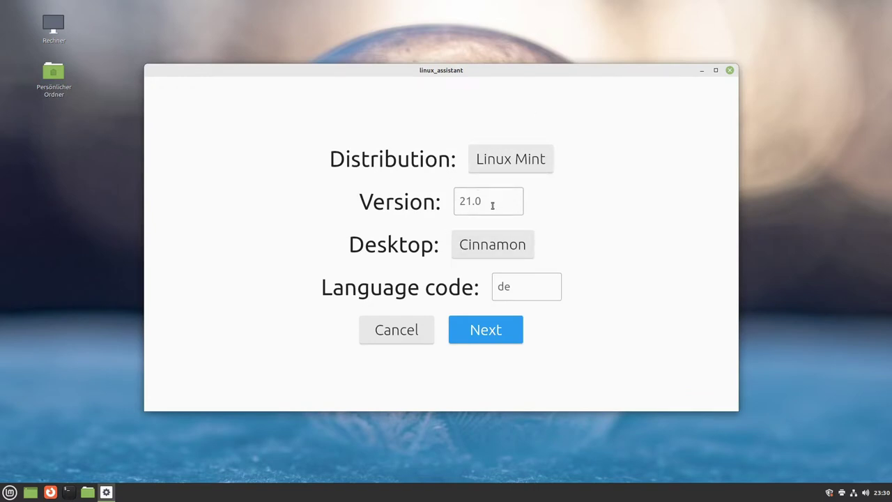
pyautogui.click(496, 335)
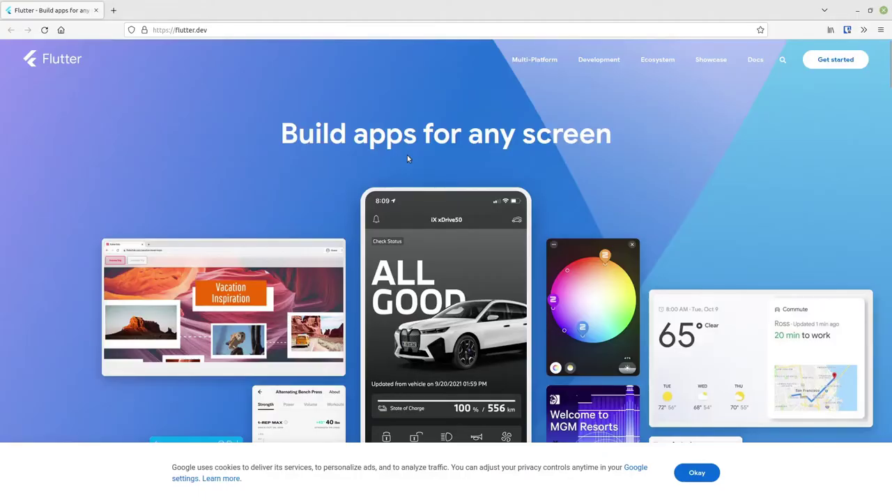
# Step: Examine the Flutter homepage in full screen from its headline to the latest news, accepting the cookie notice, and minimize the browser
pyautogui.press('F11')
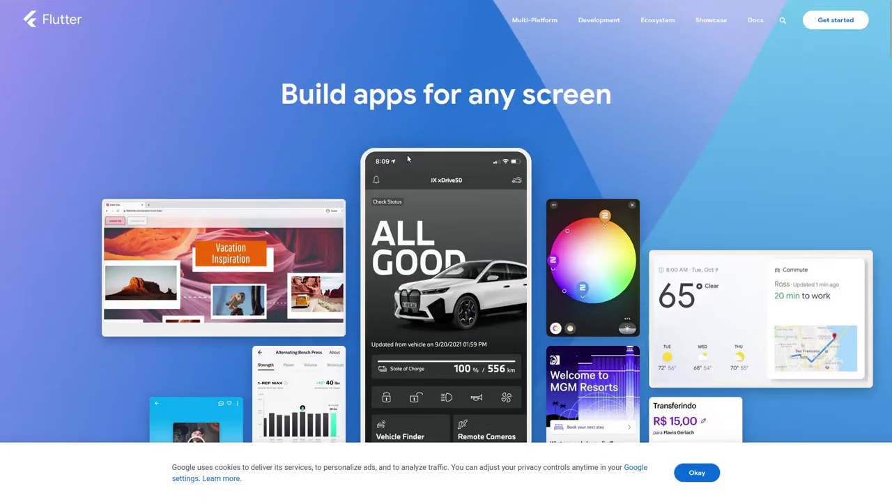
pyautogui.click(697, 473)
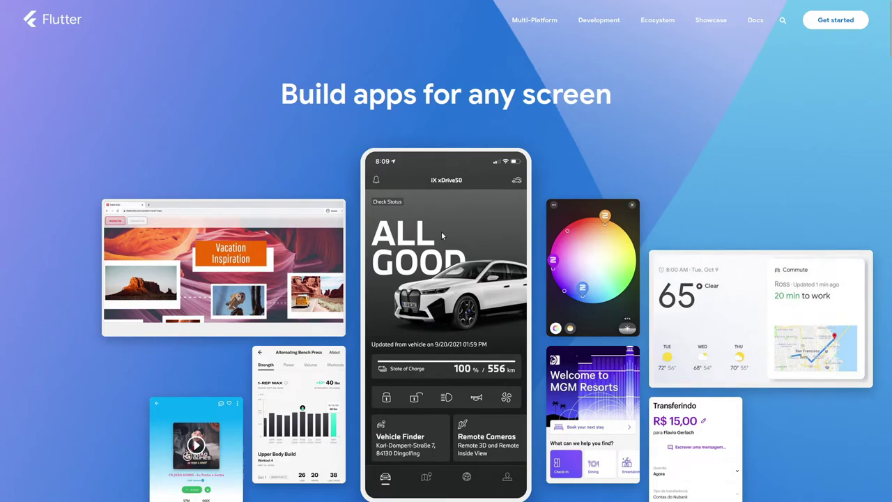
pyautogui.scroll(-3, 429, 272)
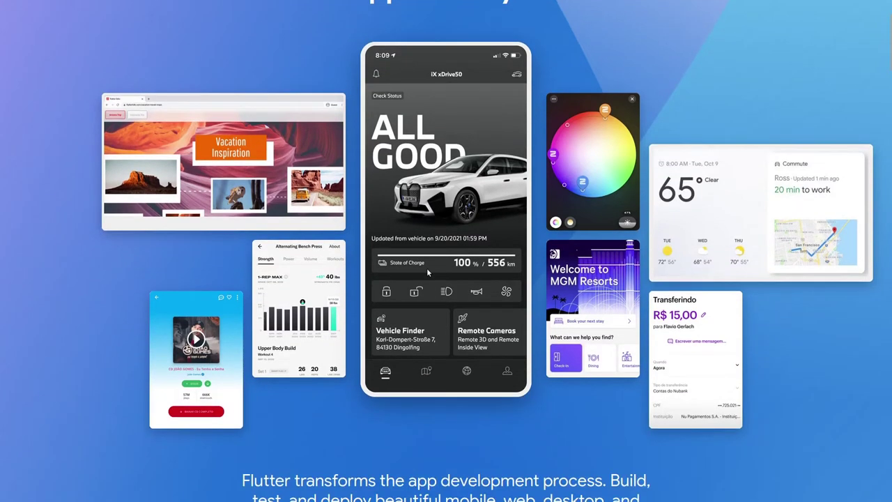
pyautogui.scroll(-10, 426, 267)
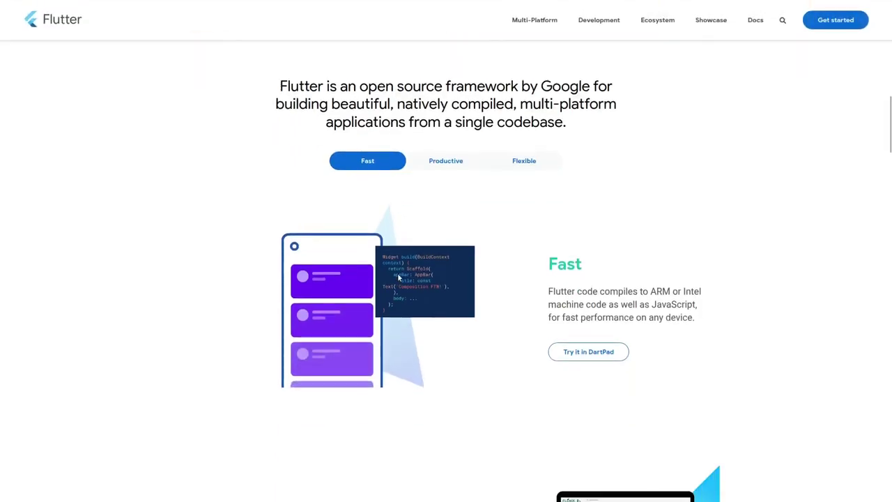
pyautogui.scroll(12, 397, 272)
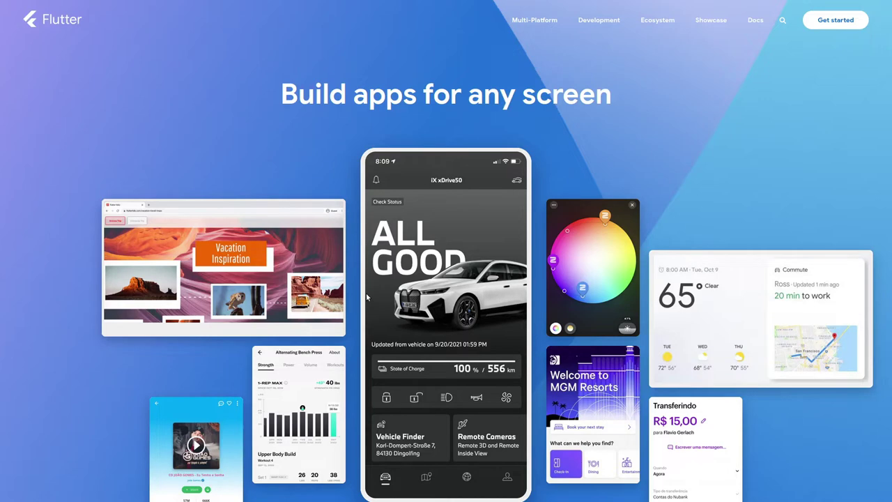
pyautogui.scroll(-6, 359, 296)
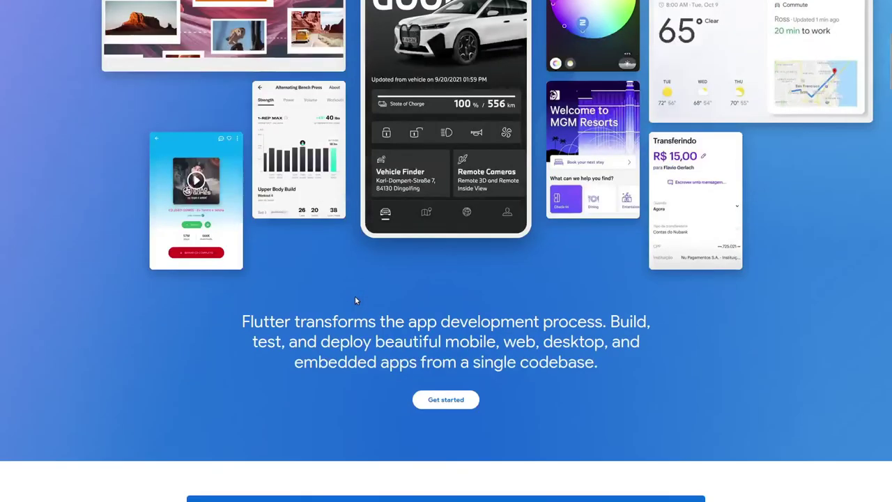
pyautogui.scroll(-8, 355, 300)
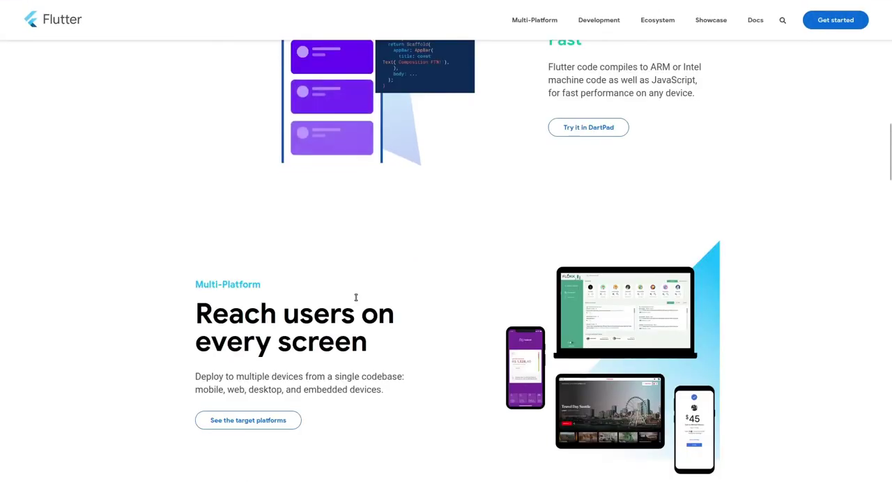
pyautogui.scroll(-7, 355, 296)
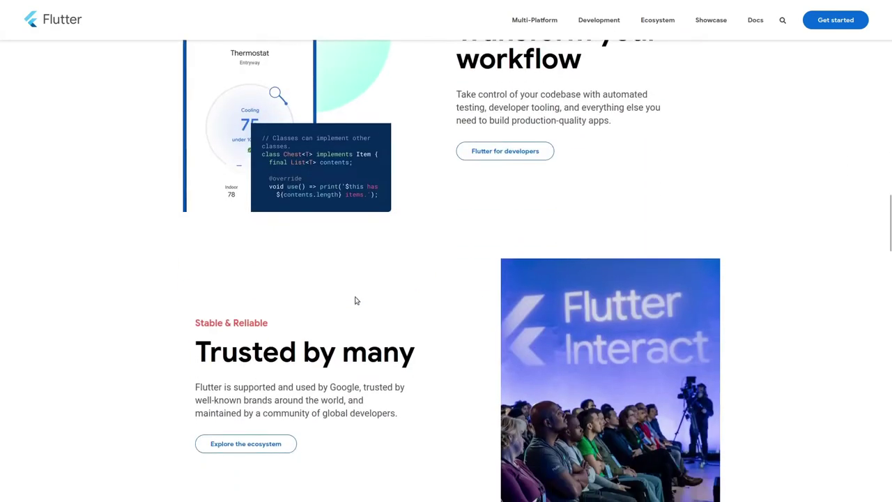
pyautogui.moveTo(389, 3)
pyautogui.scroll(-5, 411, 383)
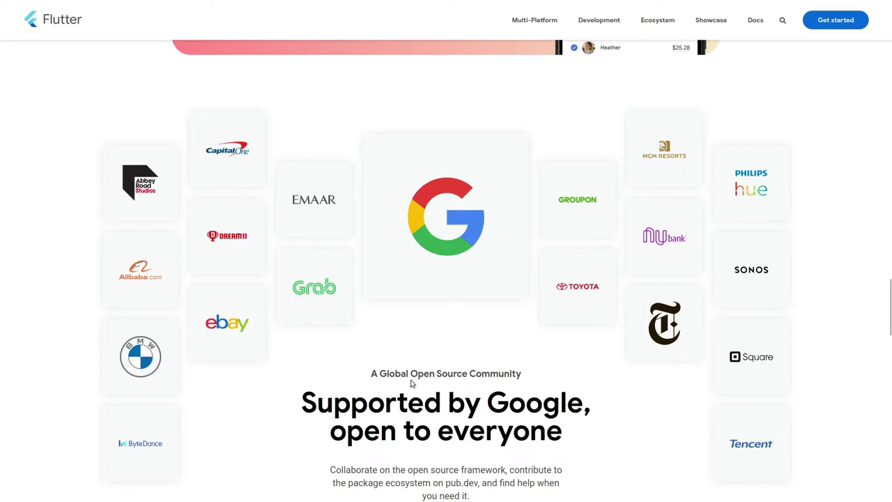
pyautogui.scroll(-10, 411, 383)
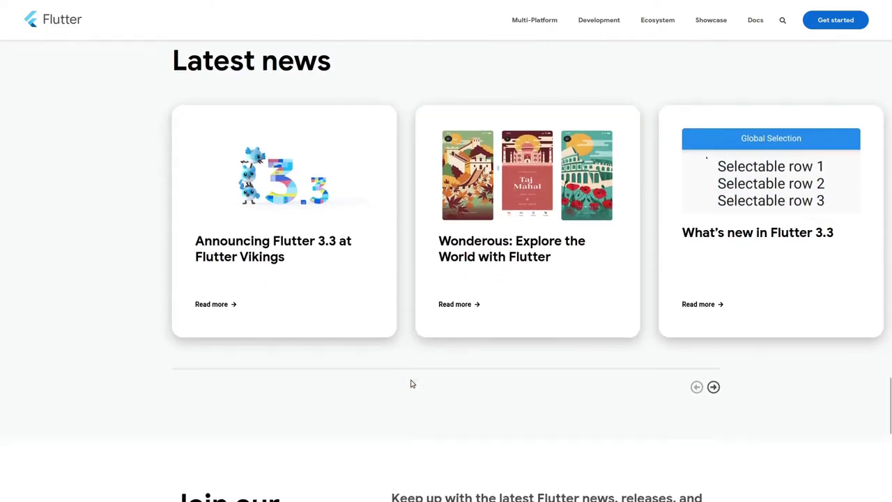
pyautogui.scroll(15, 411, 383)
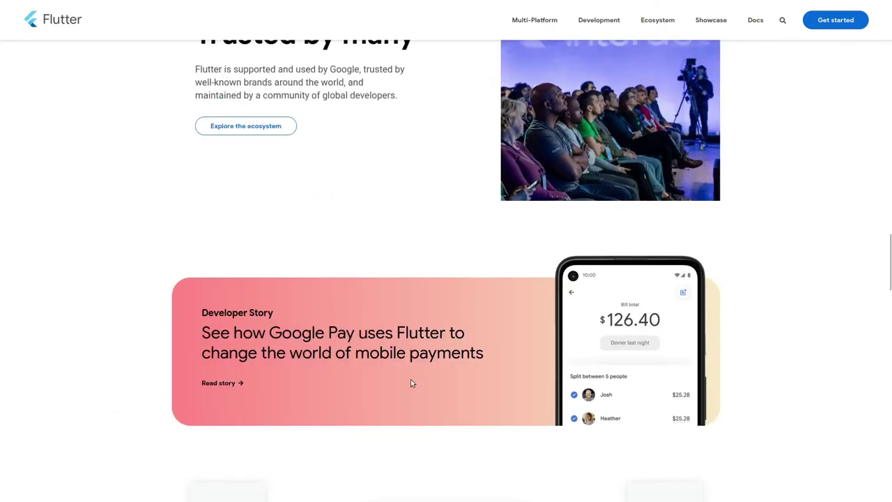
pyautogui.scroll(15, 411, 382)
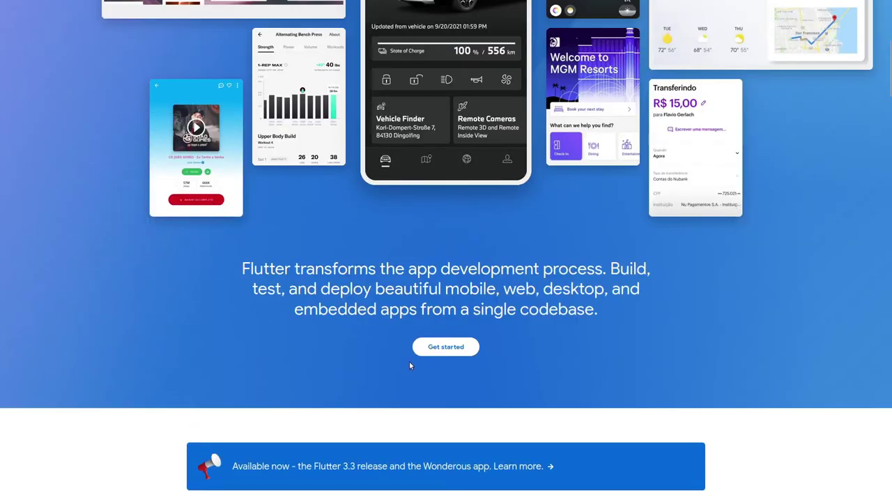
pyautogui.scroll(5, 409, 365)
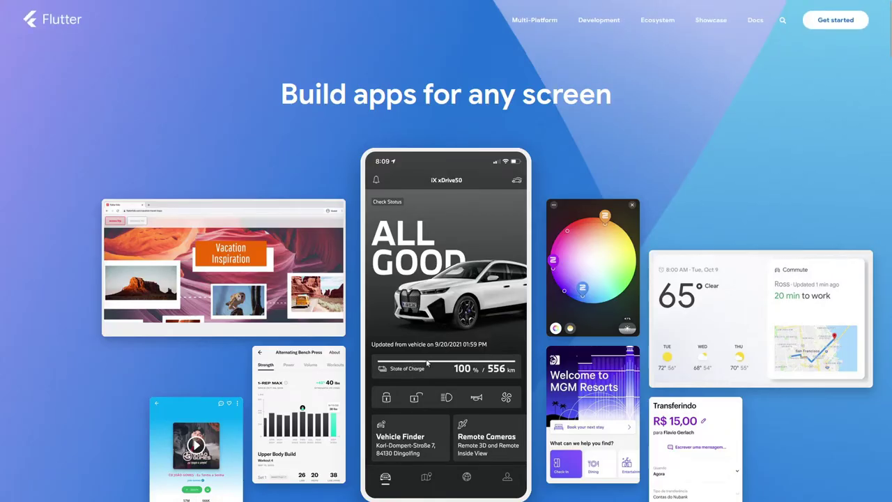
pyautogui.moveTo(345, 2)
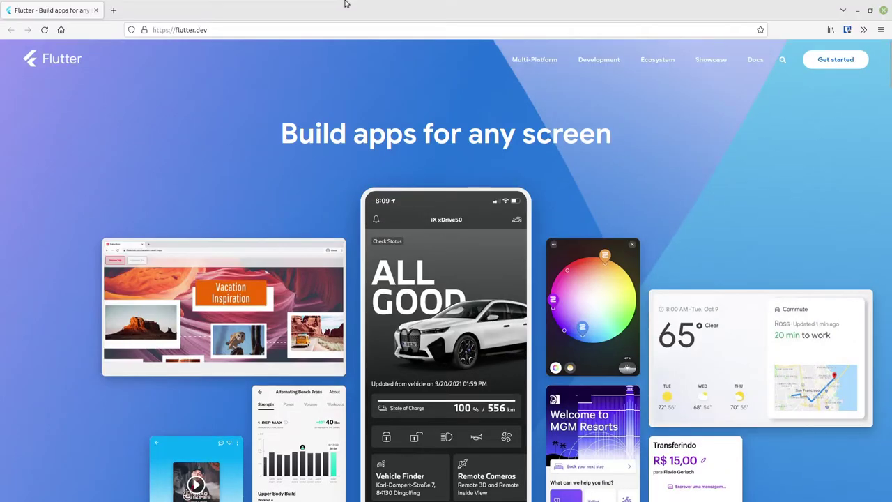
pyautogui.click(855, 10)
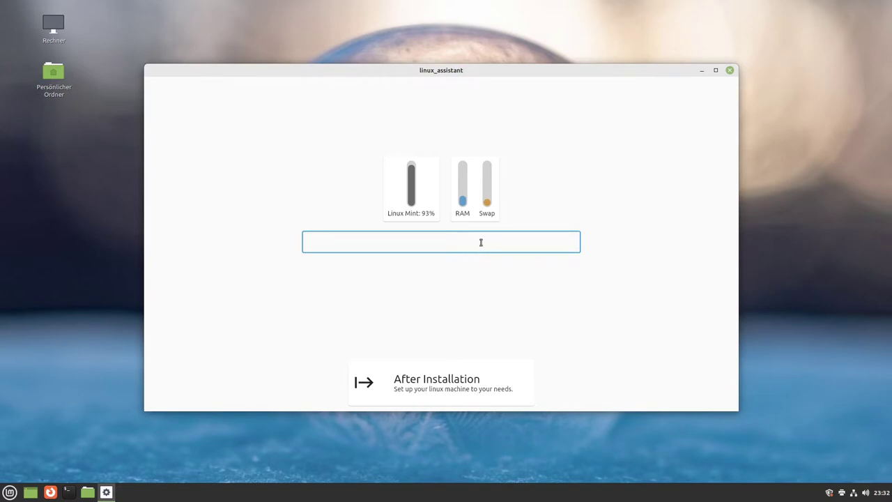
# Step: Search the assistant for "Inter" and move down the suggestions
pyautogui.click(374, 246)
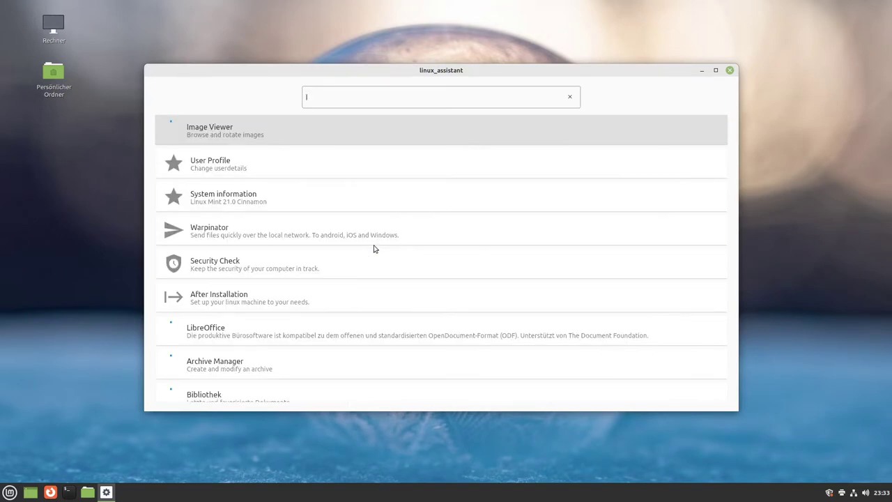
pyautogui.write('In')
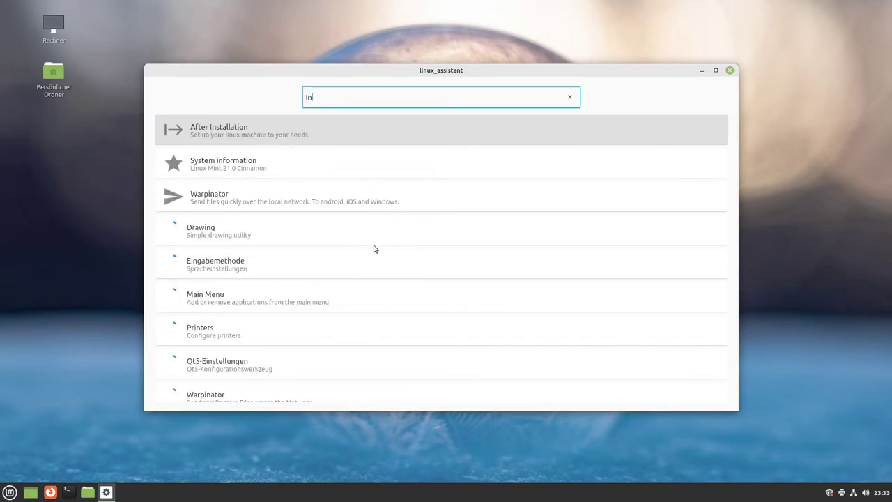
pyautogui.write('ter')
pyautogui.press('Down')
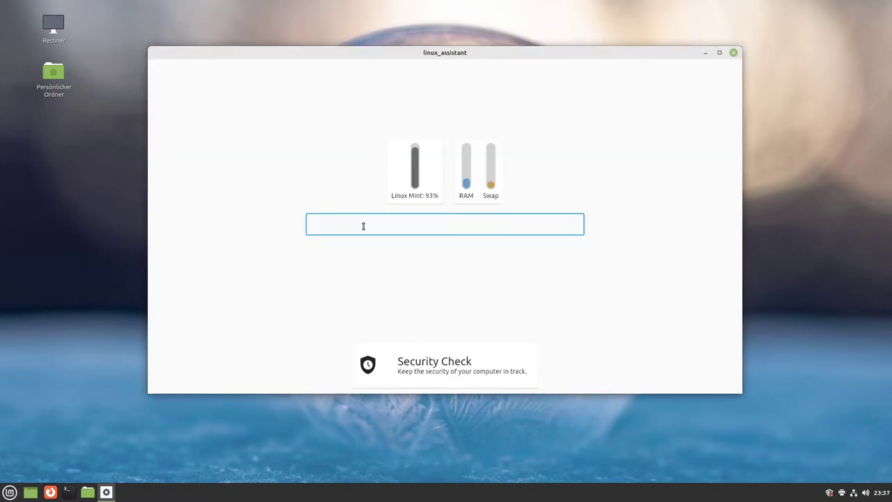
# Step: Search the assistant for "wall", open the walle.jpg picture from the suggestions and close the image viewer
pyautogui.write('w')
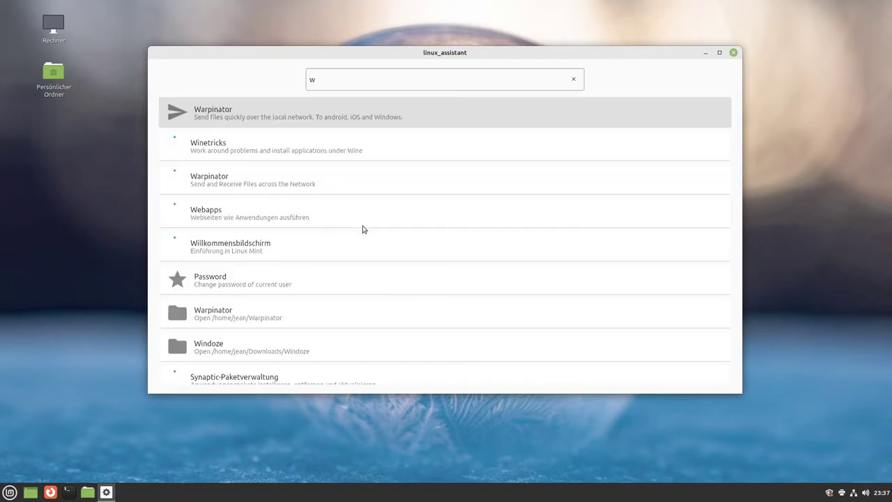
pyautogui.write('are')
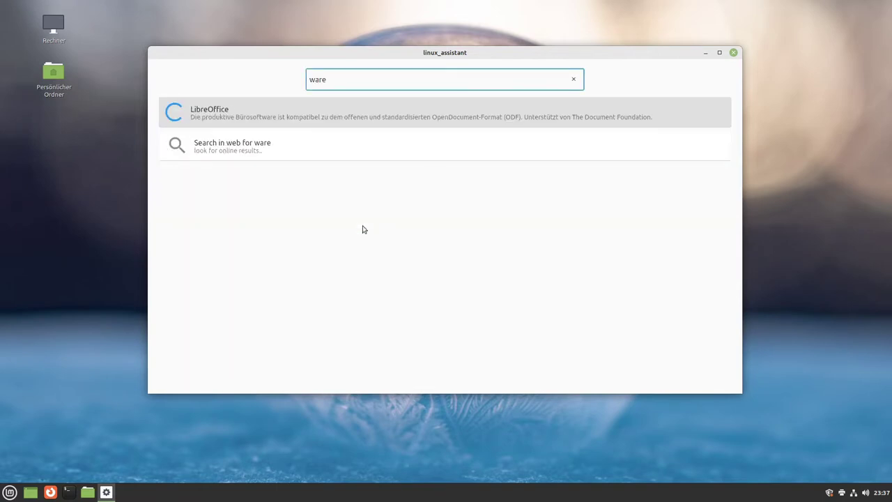
pyautogui.press('BackSpace')
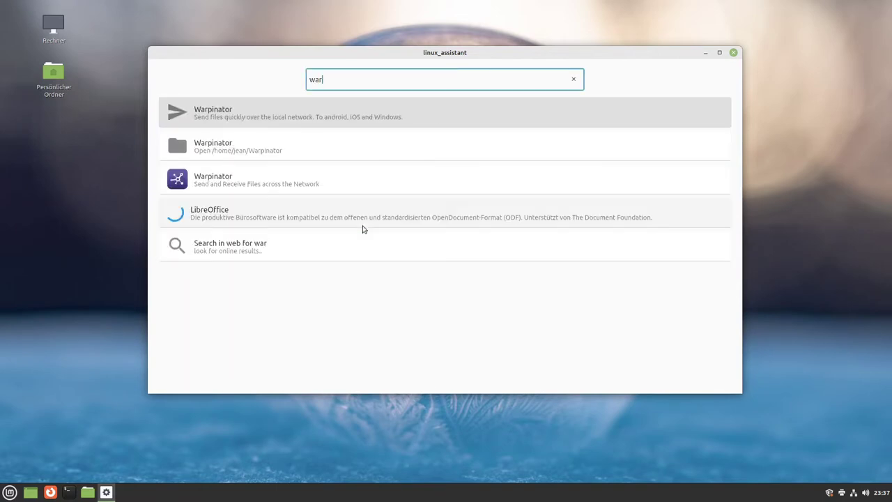
pyautogui.press('BackSpace')
pyautogui.write('l')
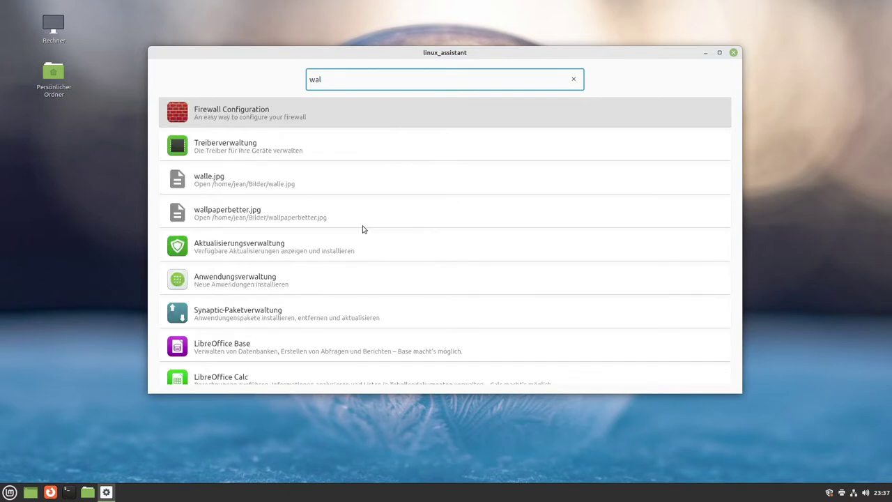
pyautogui.write('le')
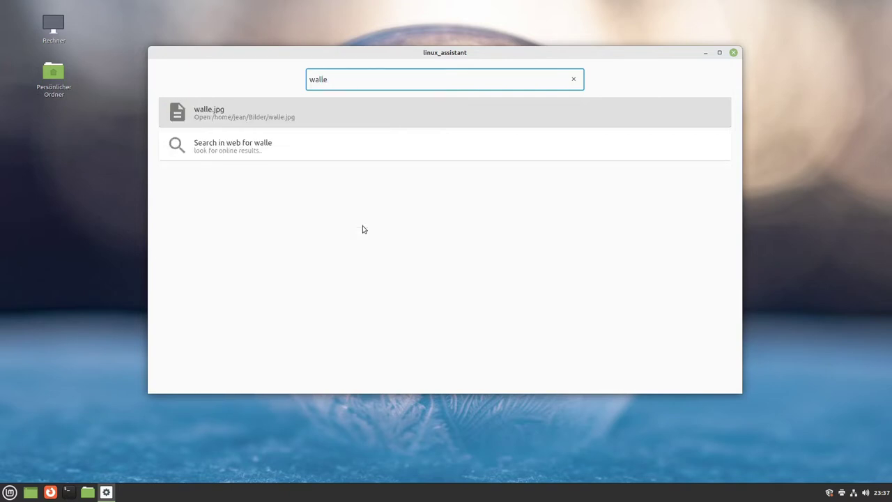
pyautogui.press('BackSpace')
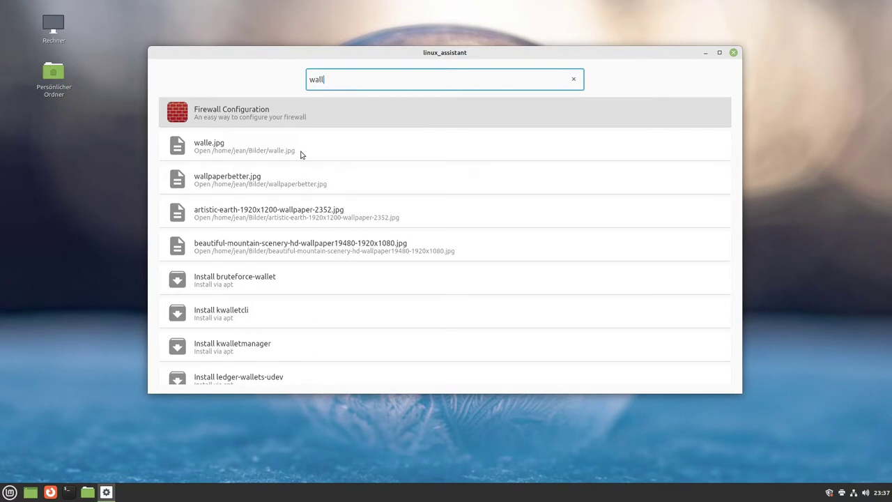
pyautogui.click(232, 157)
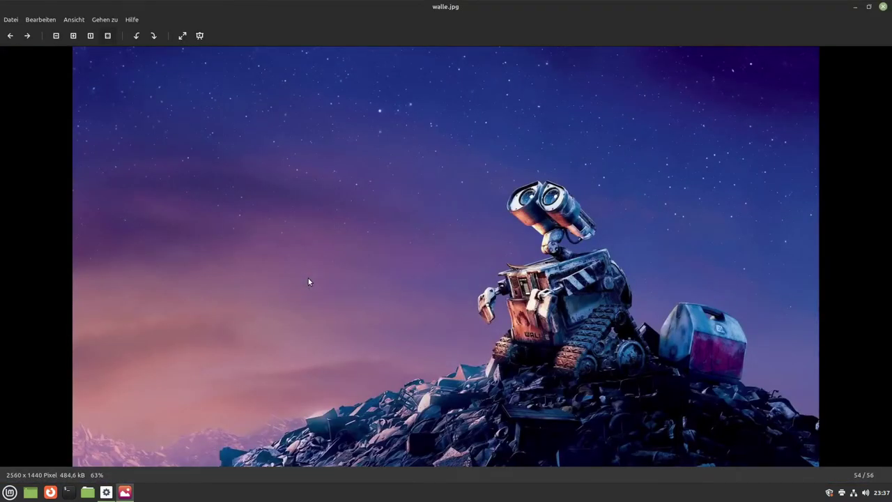
pyautogui.click(883, 7)
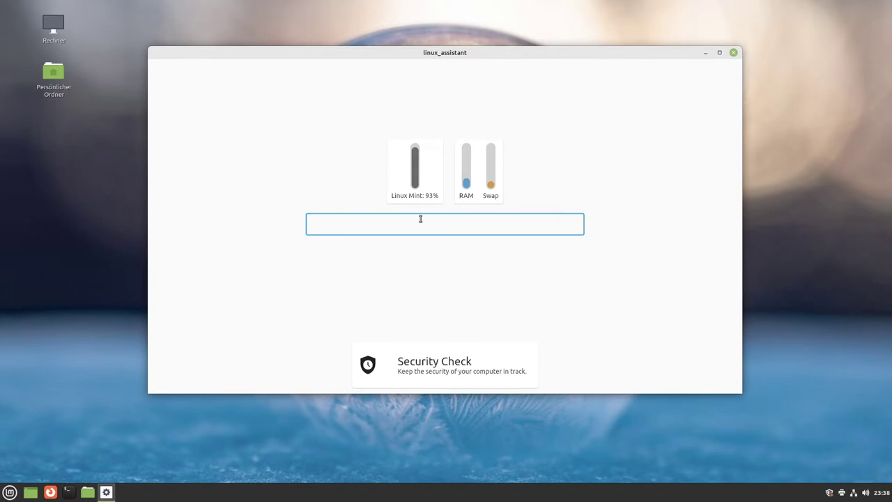
# Step: Search the assistant for "Fir" and launch Firefox Web Browser from the suggestions
pyautogui.write('Fir')
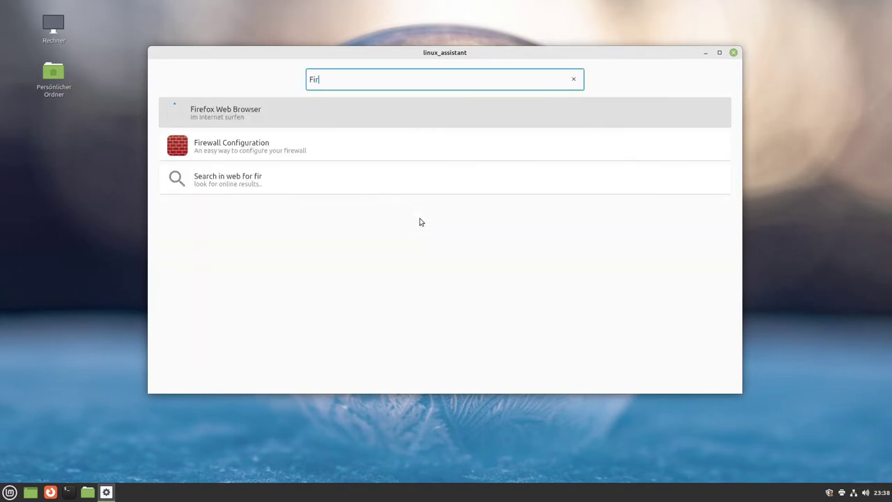
pyautogui.write('fo')
pyautogui.press('BackSpace')
pyautogui.press('BackSpace')
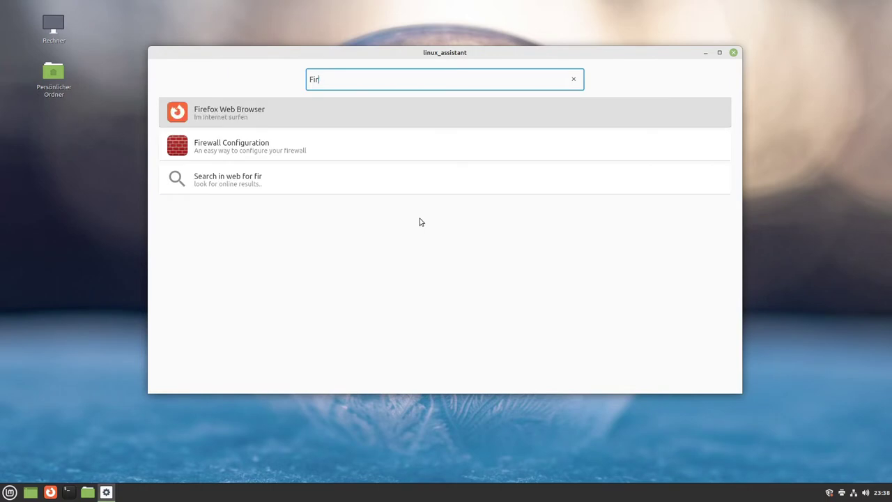
pyautogui.press('Return')
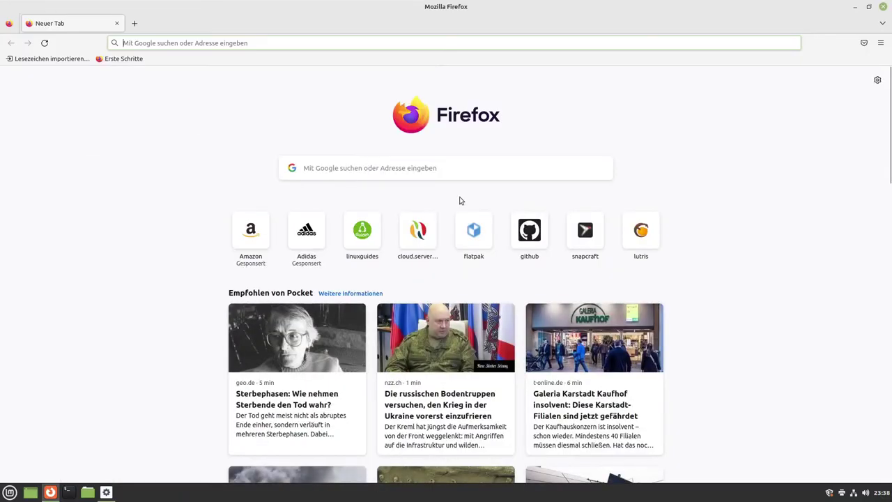
# Step: Open the Linux Guides website, linuxguides.de, from the suggested addresses
pyautogui.click(268, 43)
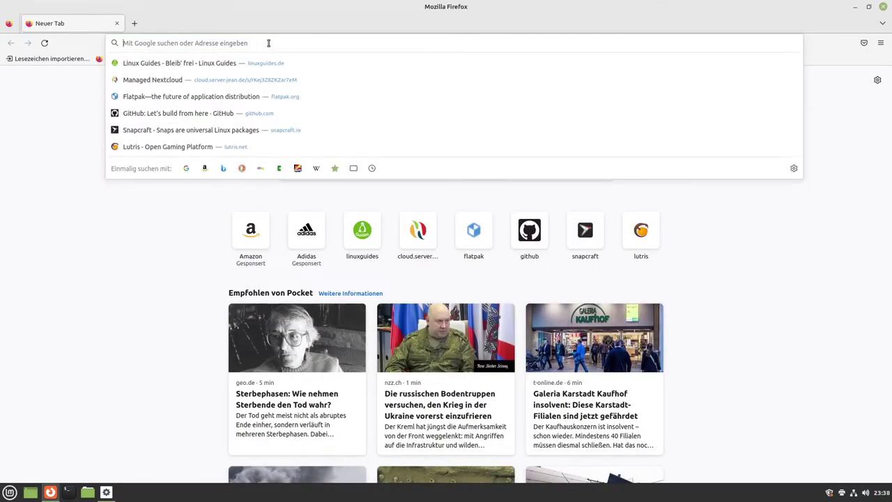
pyautogui.press('Down')
pyautogui.press('Return')
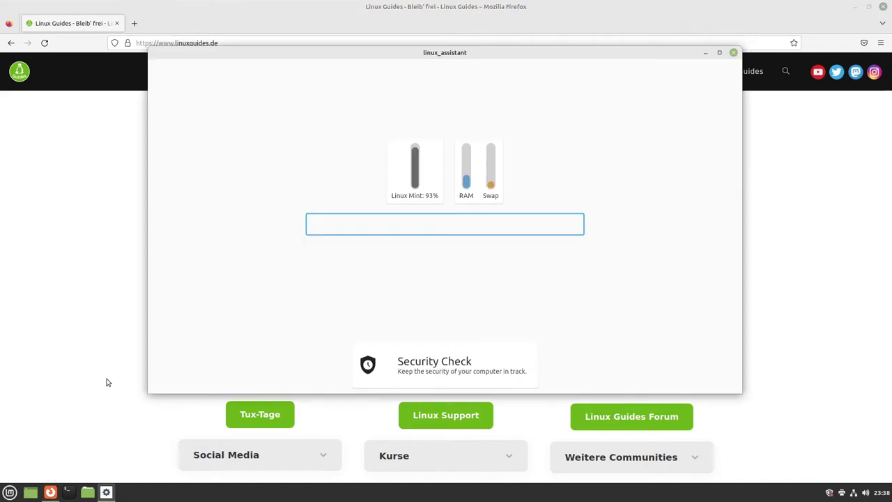
# Step: Examine the RAM, swap and disk usage in the assistant, bringing over its second window to inspect the SteamLibary, ssd-data and data drives
pyautogui.moveTo(469, 174)
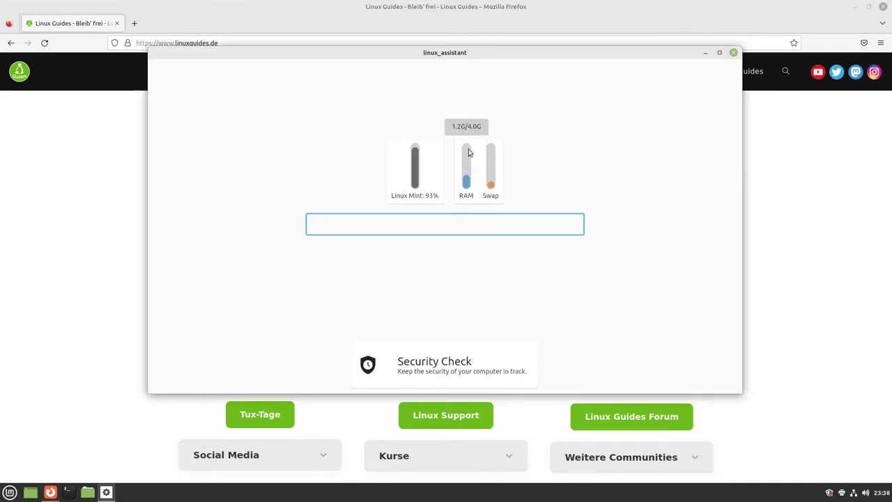
pyautogui.moveTo(490, 154)
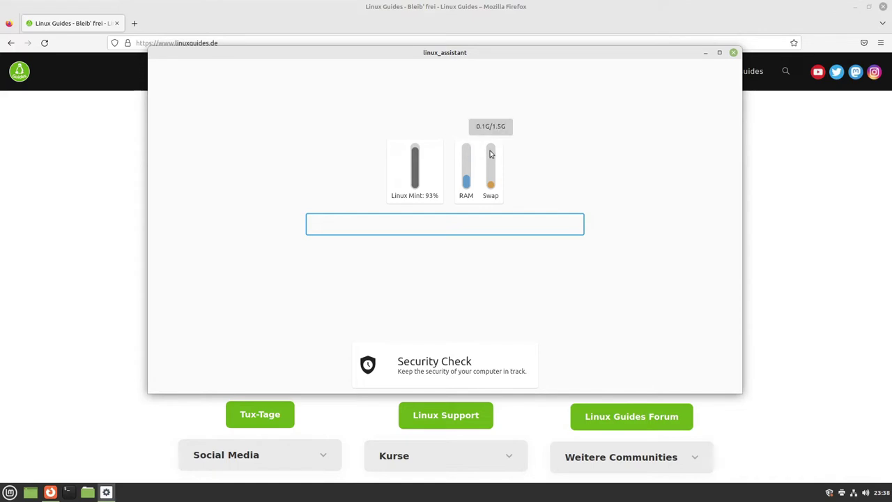
pyautogui.moveTo(418, 157)
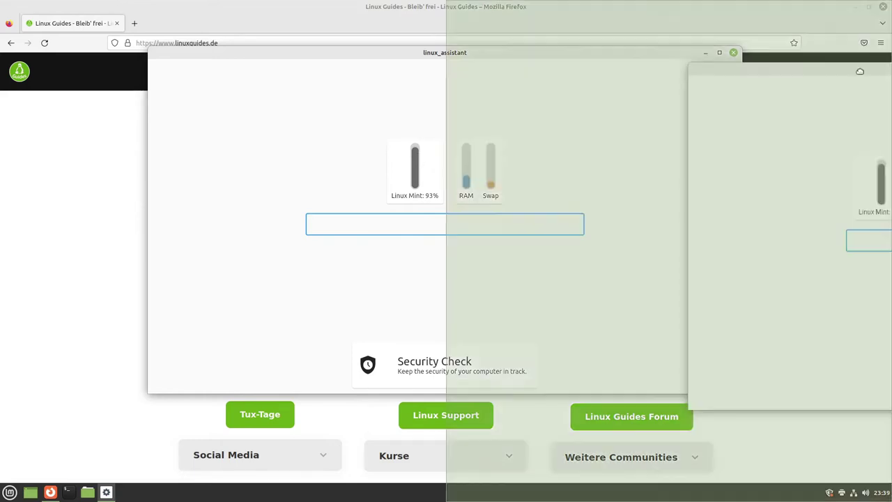
pyautogui.moveTo(885, 63); pyautogui.dragTo(352, 55)
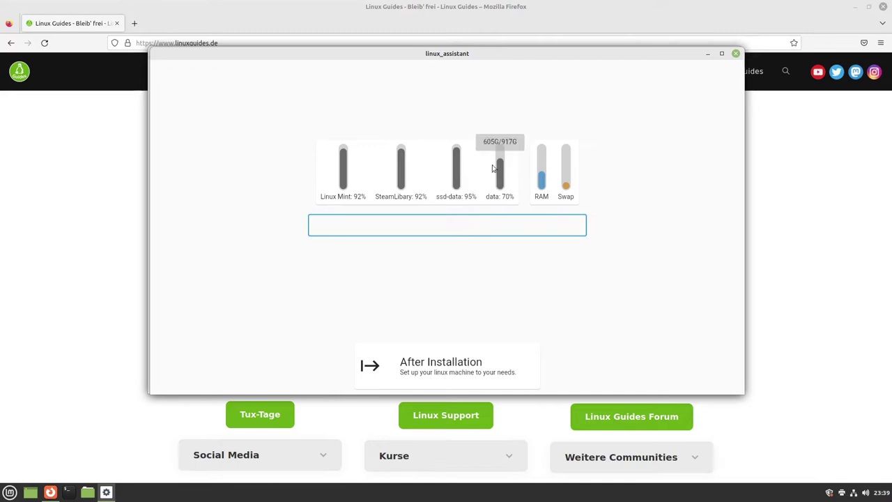
pyautogui.moveTo(500, 166)
pyautogui.moveTo(459, 171)
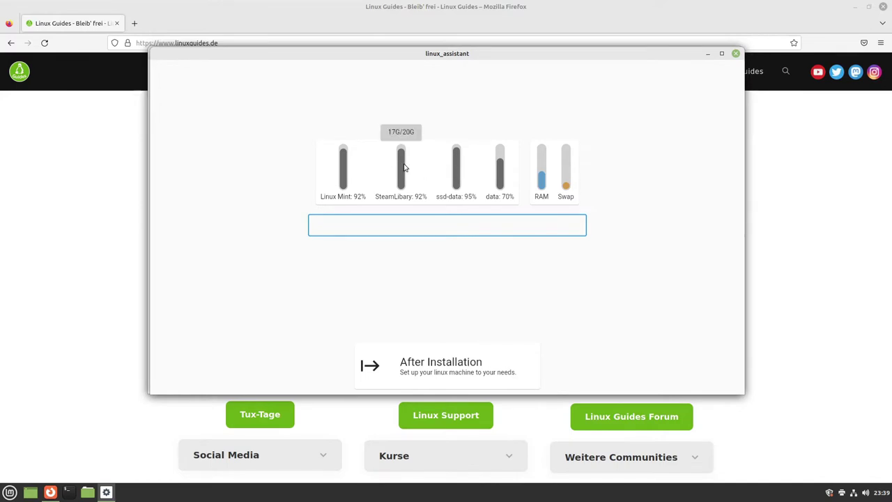
pyautogui.moveTo(340, 171)
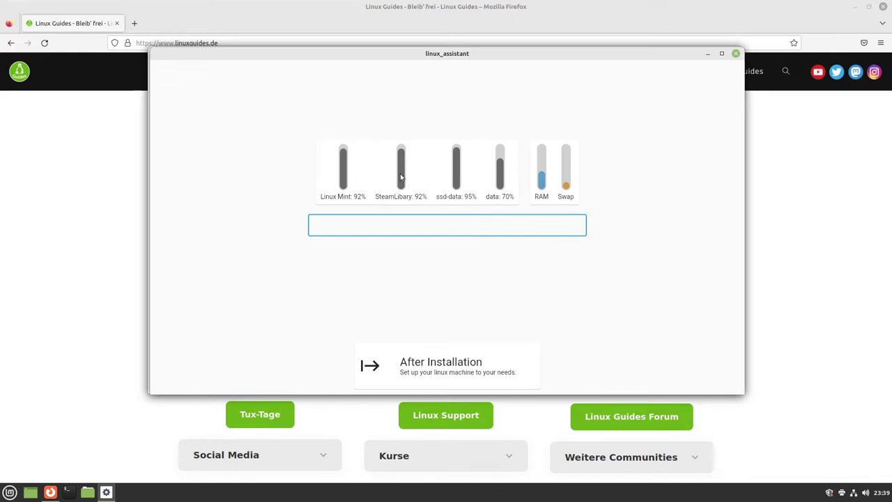
pyautogui.moveTo(460, 178)
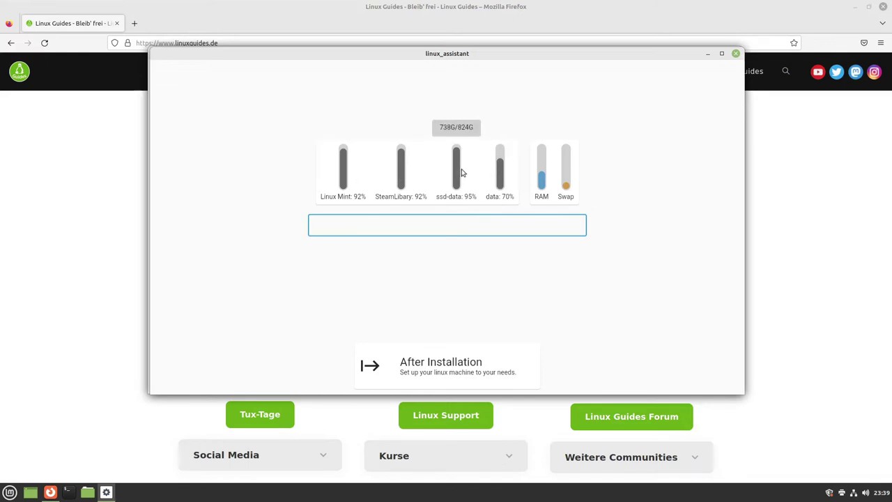
pyautogui.moveTo(565, 167)
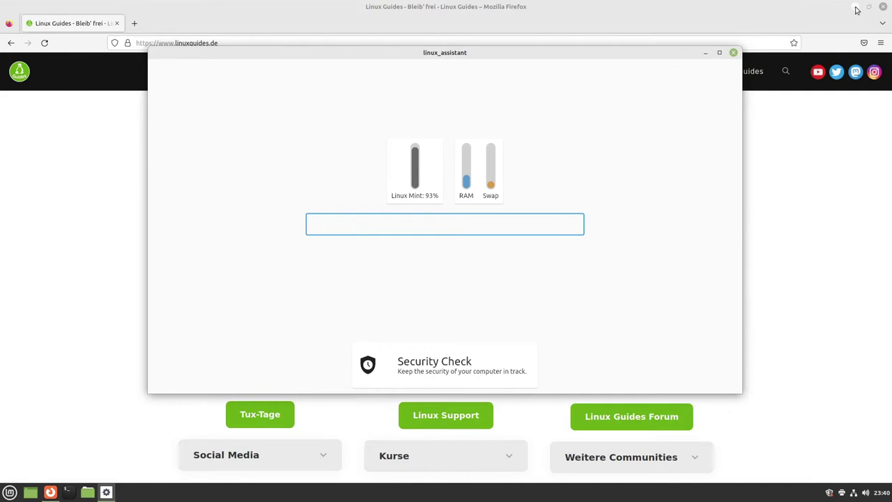
# Step: Minimize the browser and shift the assistant window slightly on the desktop
pyautogui.click(855, 6)
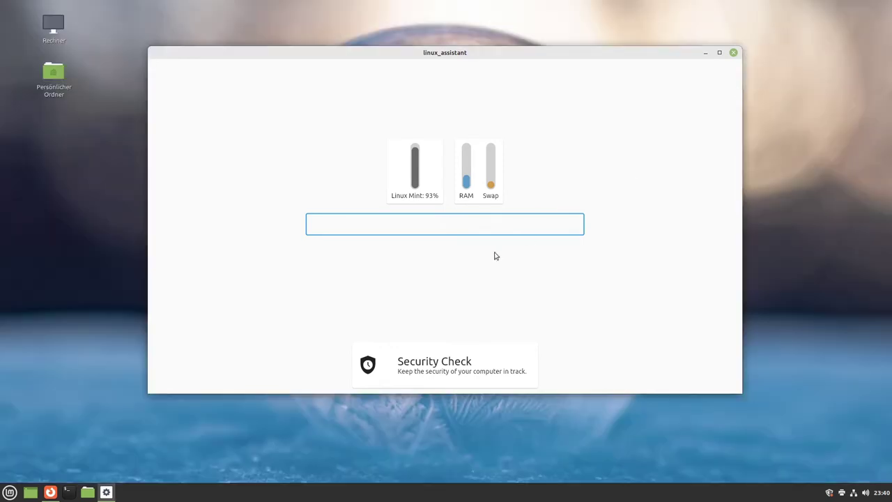
pyautogui.moveTo(495, 56); pyautogui.dragTo(491, 61)
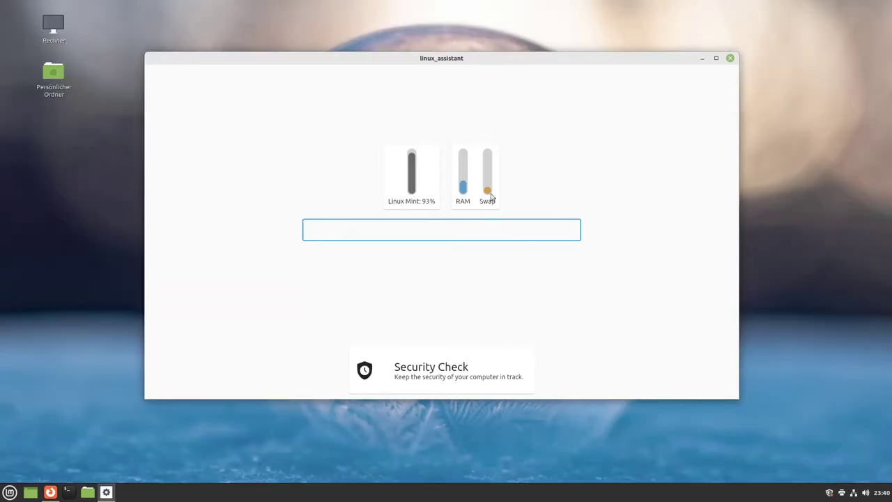
pyautogui.moveTo(482, 171)
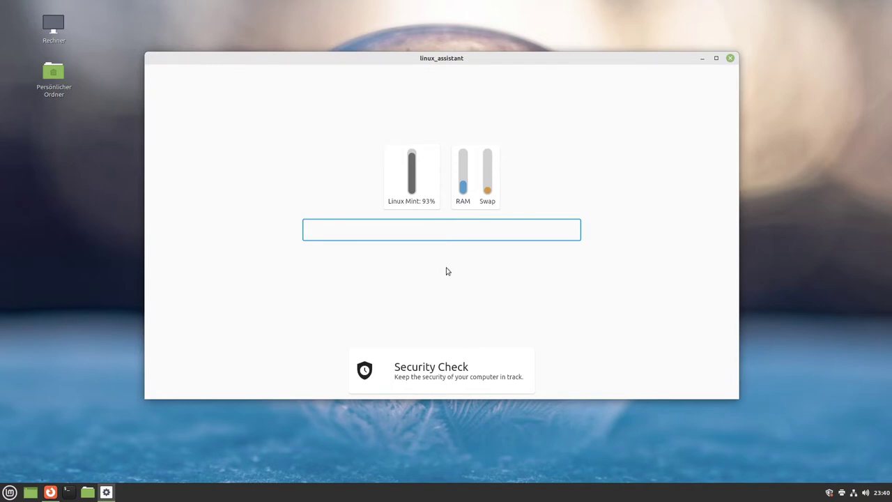
# Step: Run the assistant's Security Check and authorize it with the account password
pyautogui.click(439, 369)
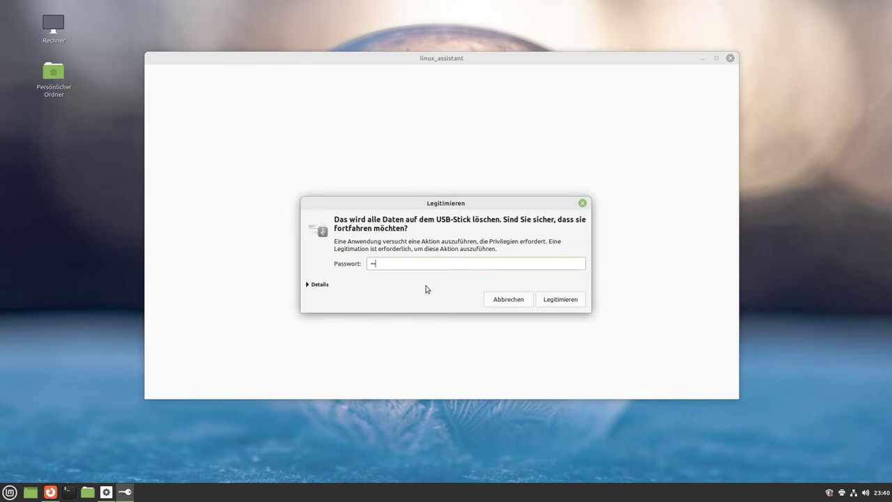
pyautogui.write('•••')
pyautogui.moveTo(460, 204); pyautogui.dragTo(462, 191)
pyautogui.moveTo(447, 60); pyautogui.dragTo(438, 70)
pyautogui.click(447, 195)
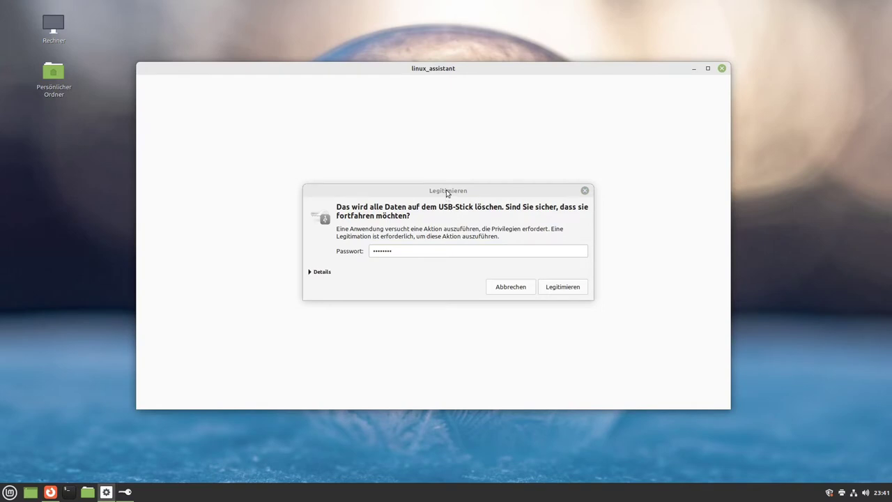
pyautogui.moveTo(446, 190)
pyautogui.mouseDown()
pyautogui.moveTo(439, 270)
pyautogui.moveTo(437, 195)
pyautogui.mouseUp()
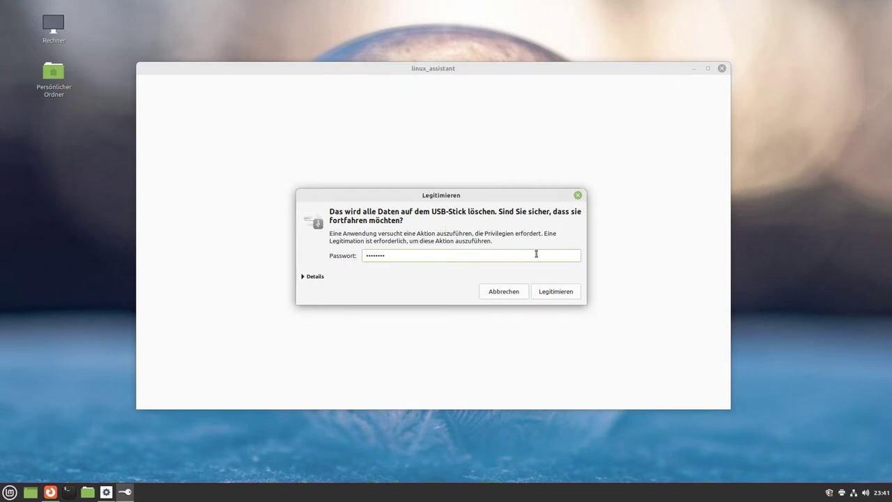
pyautogui.click(556, 293)
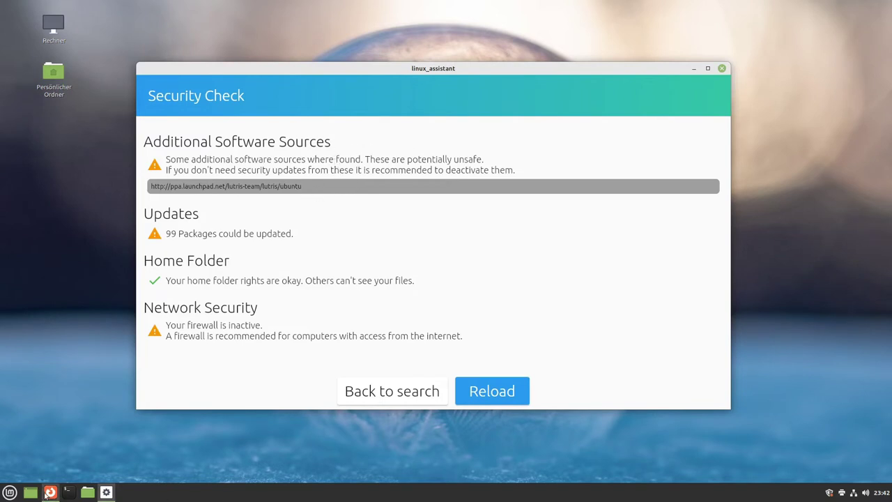
# Step: Search the installed applications for "anw", launch Anwendungspaketquellen and authorize it with the account password
pyautogui.click(10, 493)
pyautogui.write('ppl')
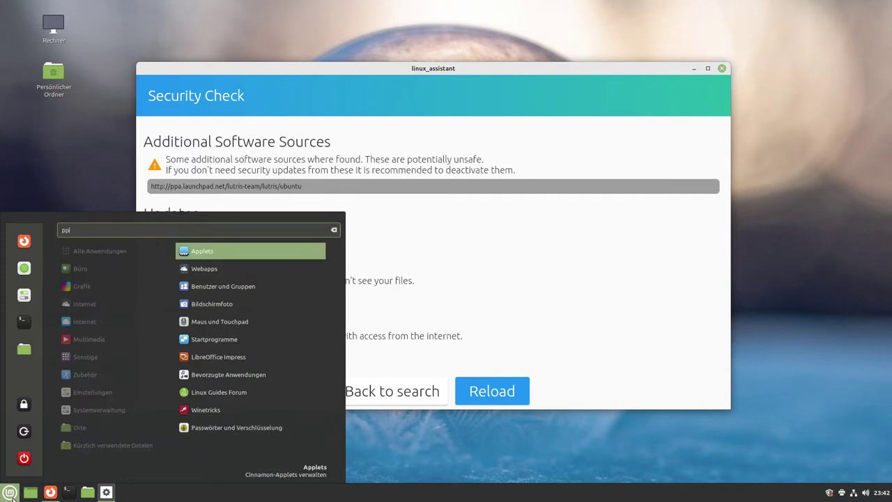
pyautogui.press('BackSpace')
pyautogui.press('BackSpace')
pyautogui.press('BackSpace')
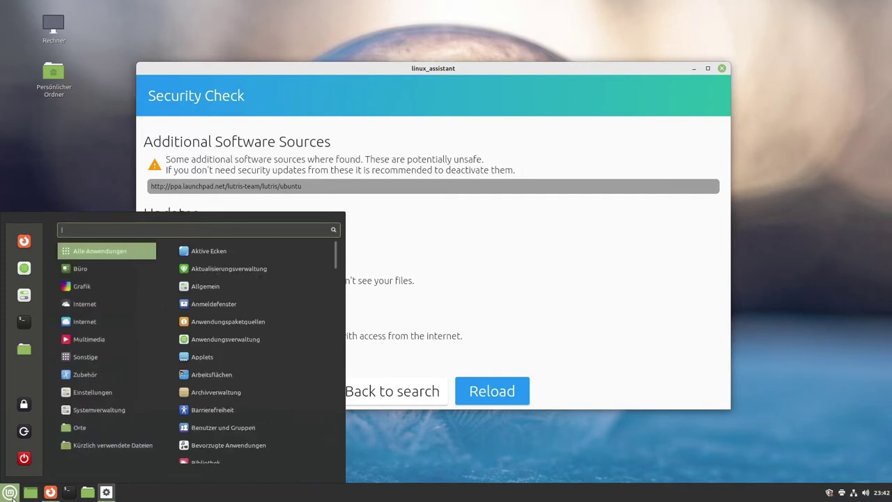
pyautogui.write('anw')
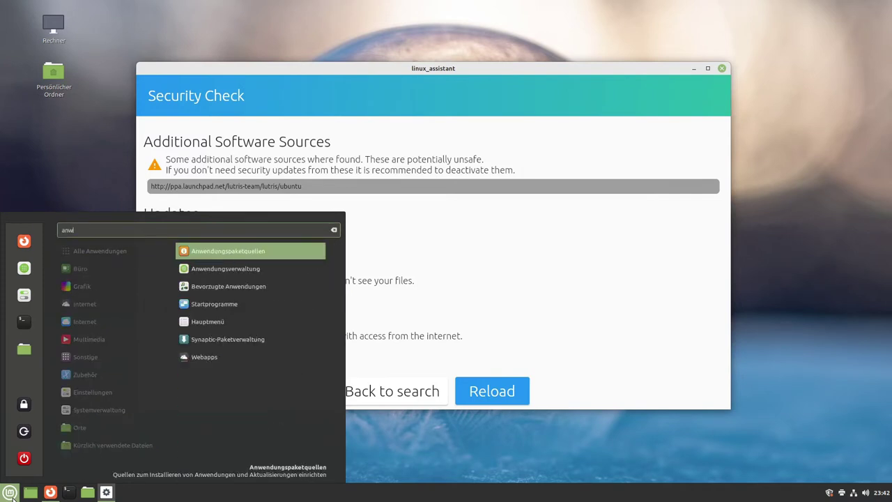
pyautogui.press('Return')
pyautogui.write('xxxxx')
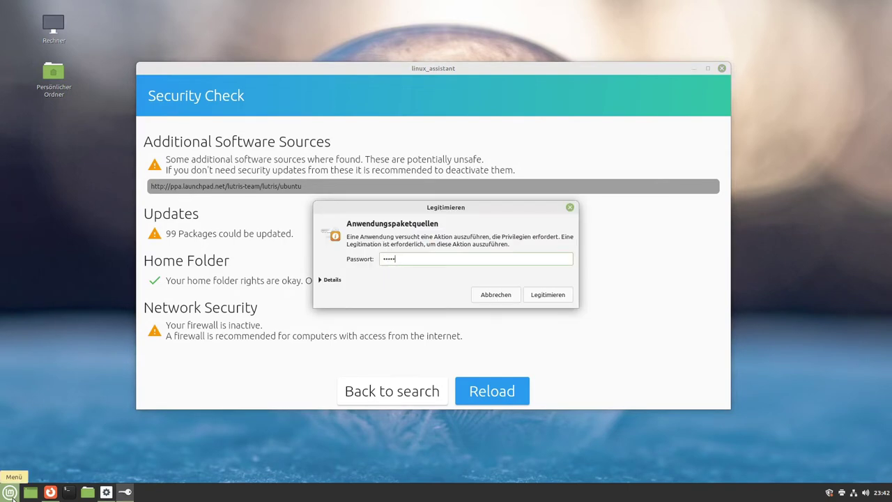
pyautogui.write('x')
pyautogui.press('Return')
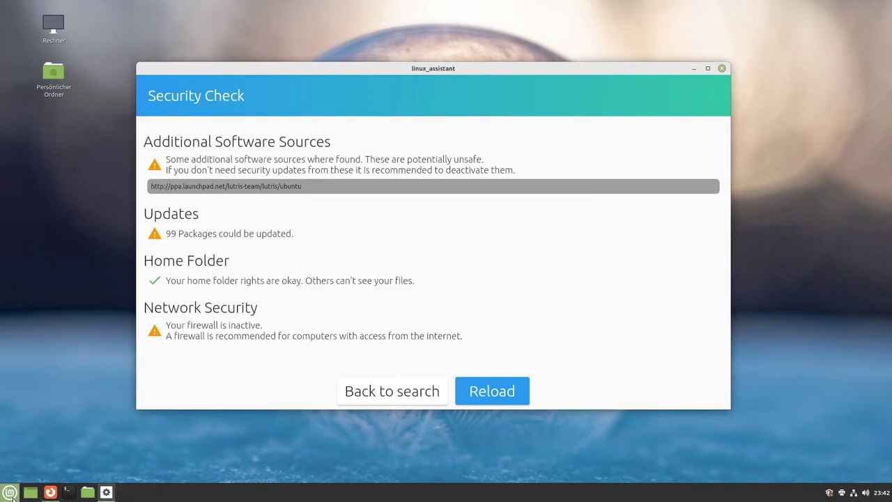
# Step: Deactivate the lutris-team/lutris PPA in the software sources and confirm the APT cache update
pyautogui.click(77, 72)
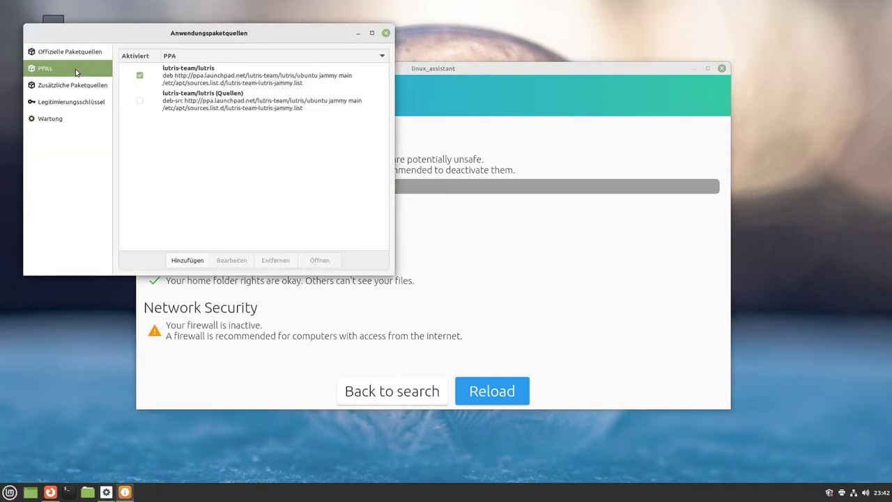
pyautogui.click(140, 75)
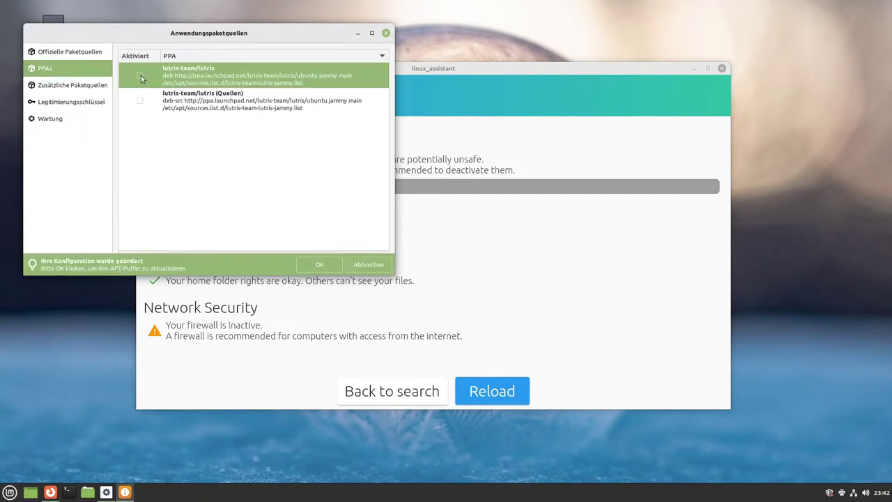
pyautogui.click(42, 88)
pyautogui.click(45, 69)
pyautogui.click(315, 264)
pyautogui.click(439, 72)
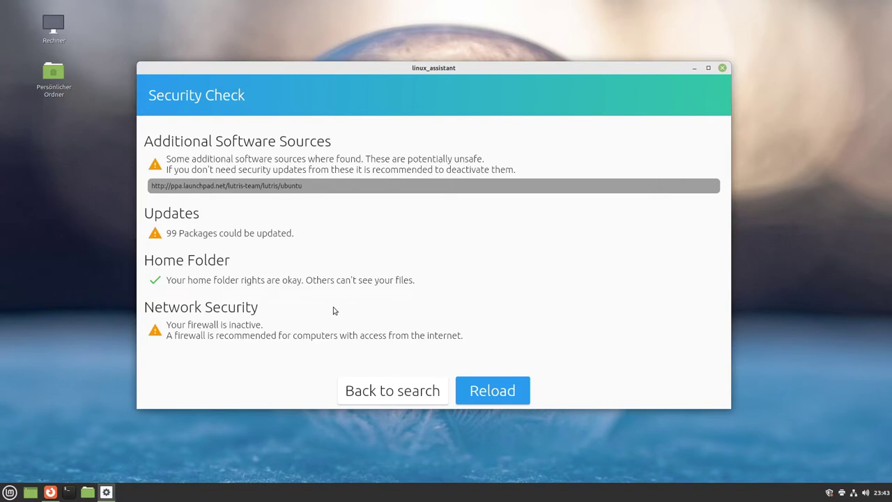
# Step: Search the installed applications for "fire" and launch Firewall-Konfiguration
pyautogui.click(8, 492)
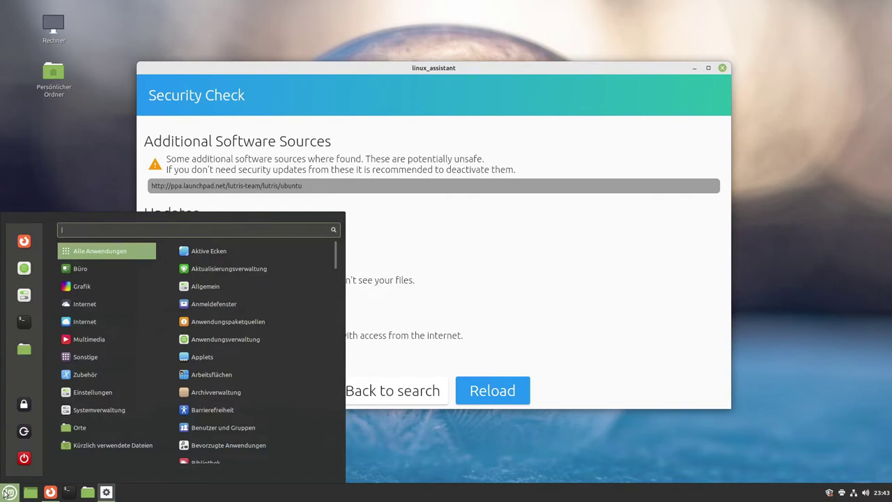
pyautogui.write('fi')
pyautogui.write('l')
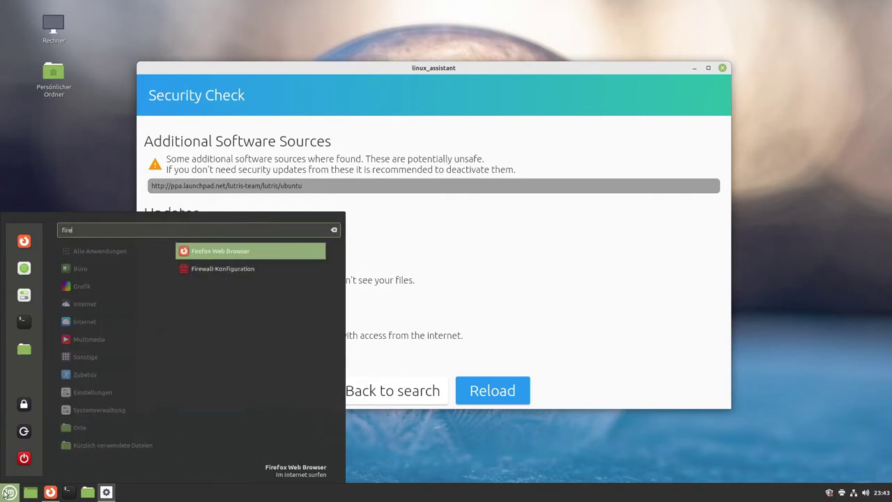
pyautogui.press('Down')
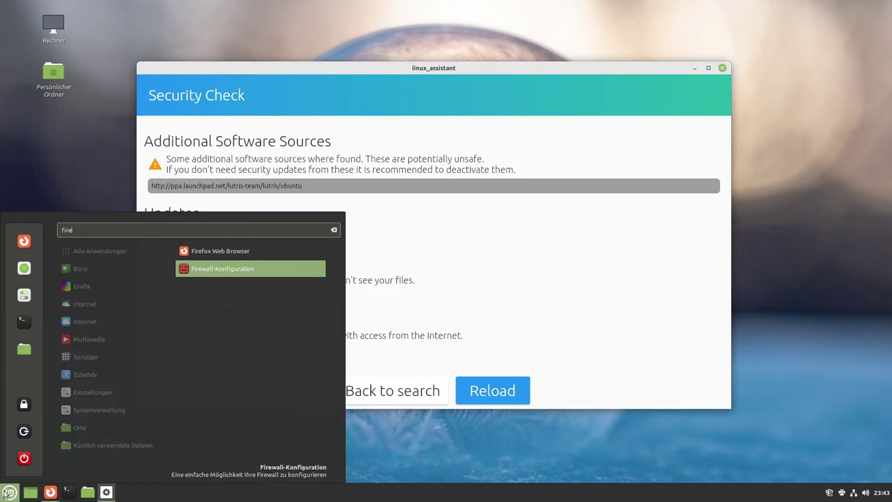
pyautogui.press('Return')
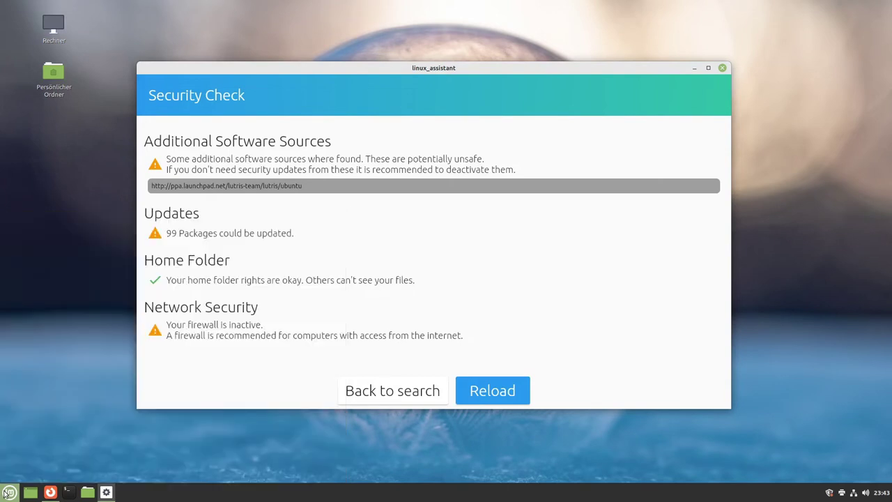
# Step: Authorize the firewall configuration with the account password, and switch the firewall on before closing its window
pyautogui.write('•••••')
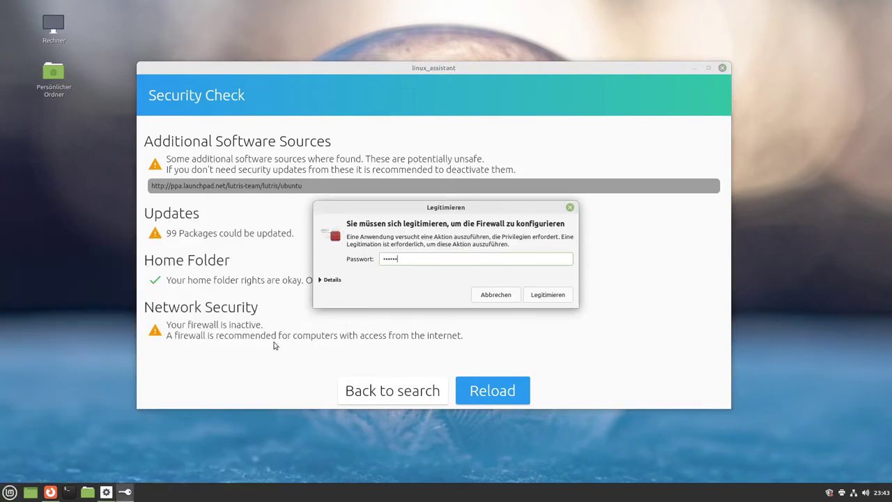
pyautogui.press('Return')
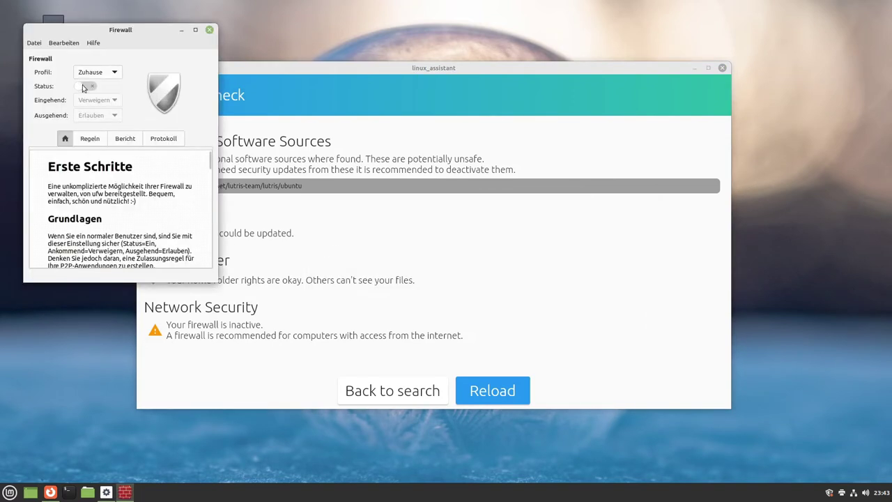
pyautogui.click(83, 88)
pyautogui.click(209, 31)
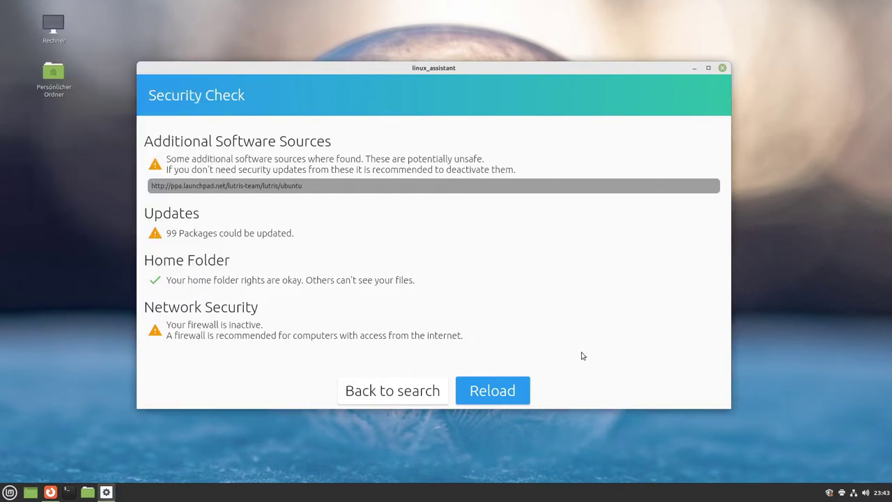
# Step: Reload the Security Check, authorizing it with the account password, and return to the assistant's search
pyautogui.click(488, 388)
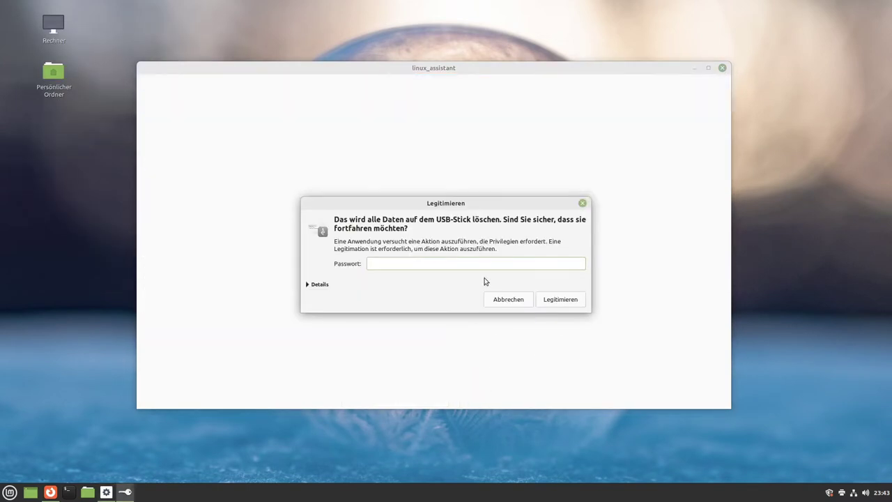
pyautogui.write('*******')
pyautogui.press('BackSpace')
pyautogui.press('BackSpace')
pyautogui.press('BackSpace')
pyautogui.press('BackSpace')
pyautogui.press('BackSpace')
pyautogui.press('BackSpace')
pyautogui.press('BackSpace')
pyautogui.press('Return')
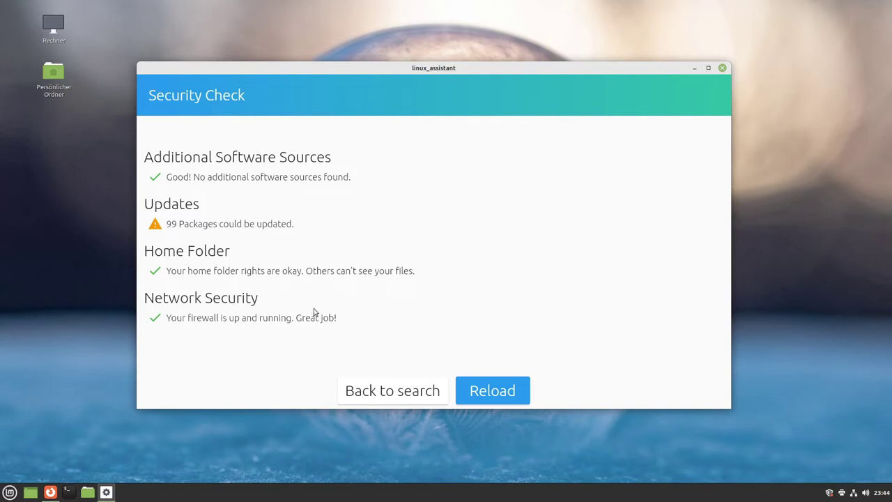
pyautogui.click(408, 399)
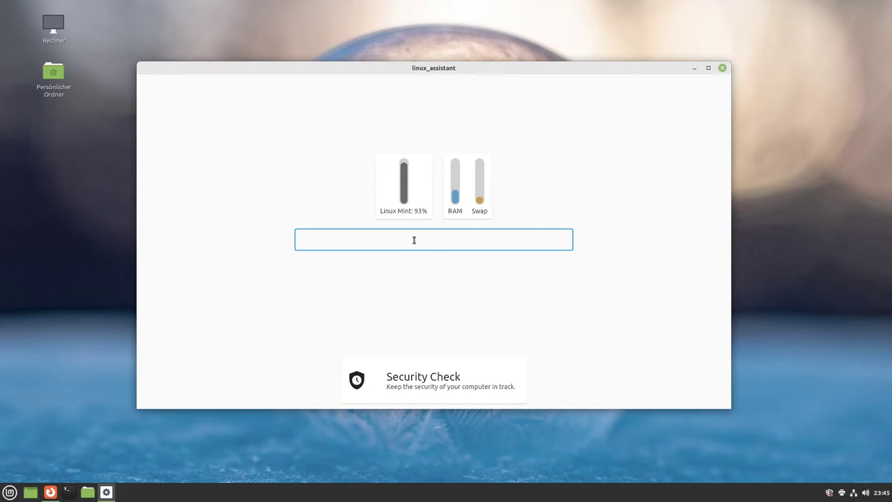
# Step: Search the assistant for "War", clear the search, and launch Warpinator to view it before closing its window
pyautogui.write('War')
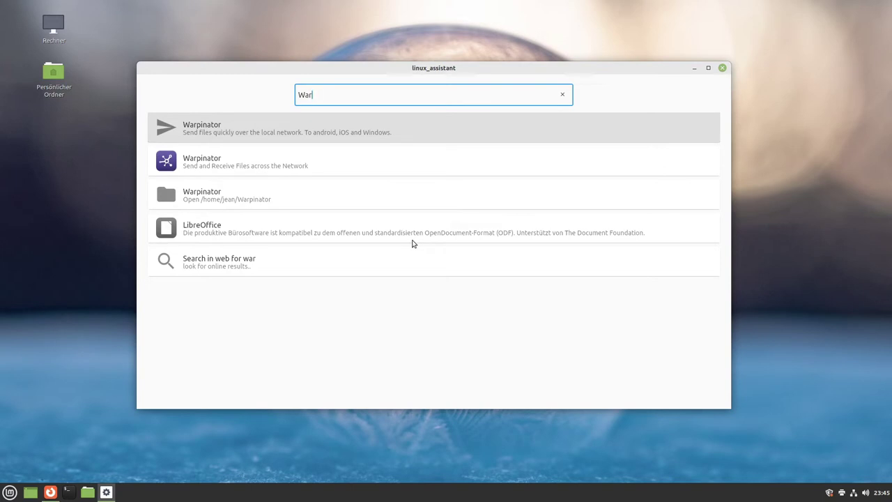
pyautogui.press('BackSpace')
pyautogui.press('BackSpace')
pyautogui.press('BackSpace')
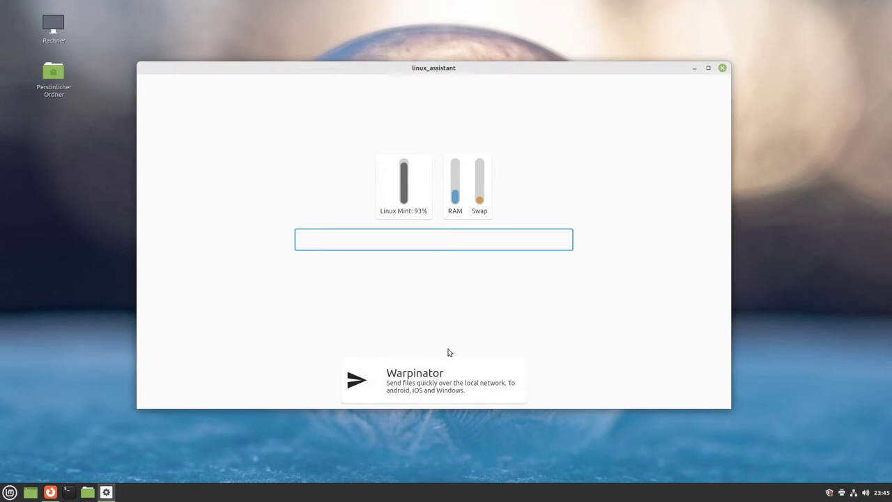
pyautogui.click(400, 283)
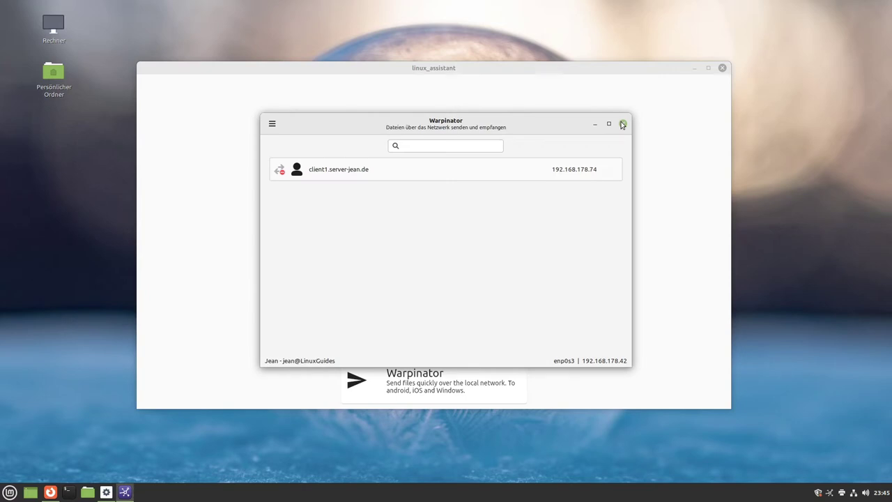
pyautogui.click(622, 124)
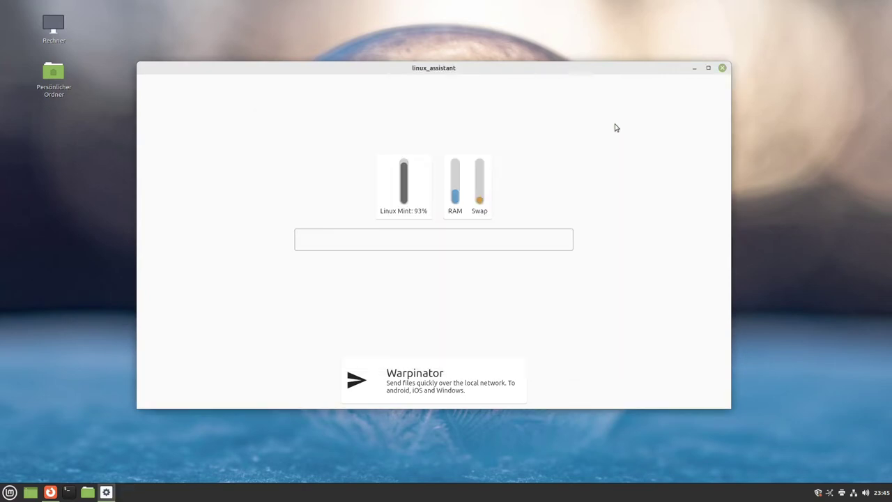
# Step: Search the assistant for "After", open After Installation and start the setup routine
pyautogui.click(435, 238)
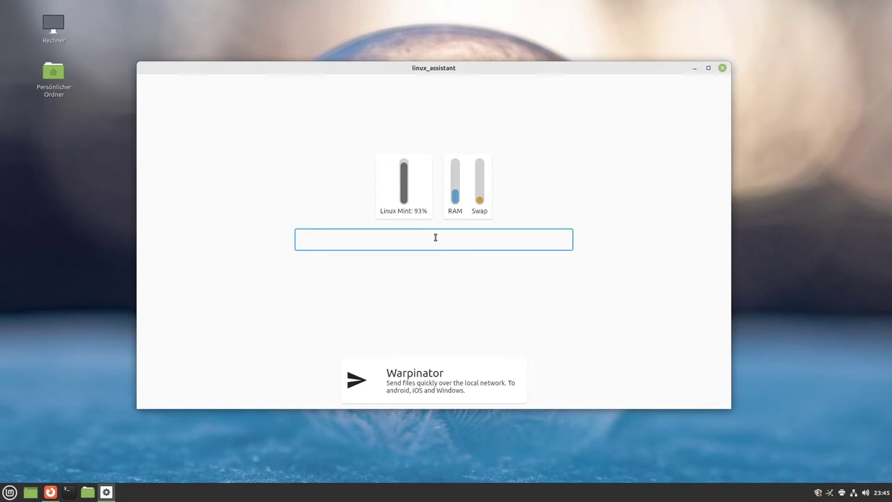
pyautogui.write('e')
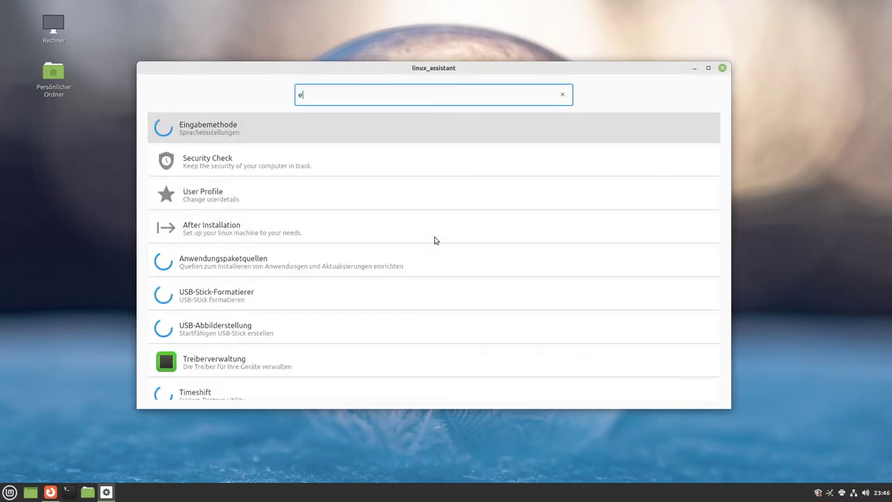
pyautogui.press('BackSpace')
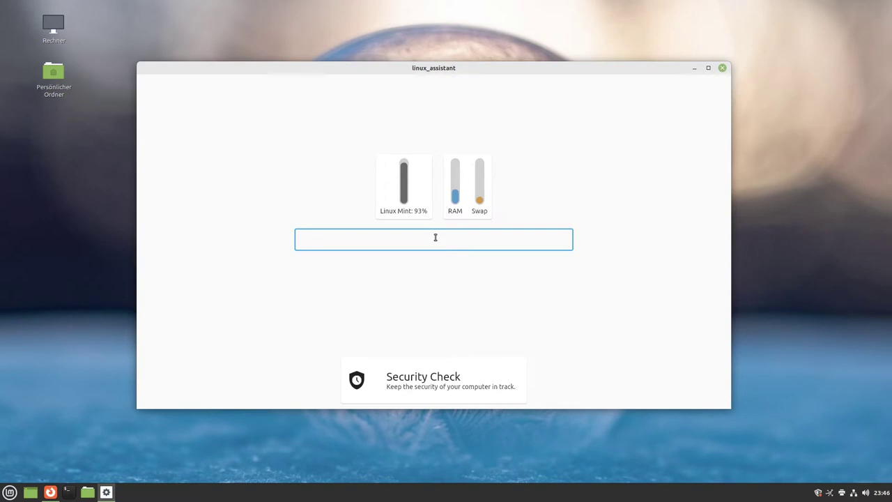
pyautogui.write('After')
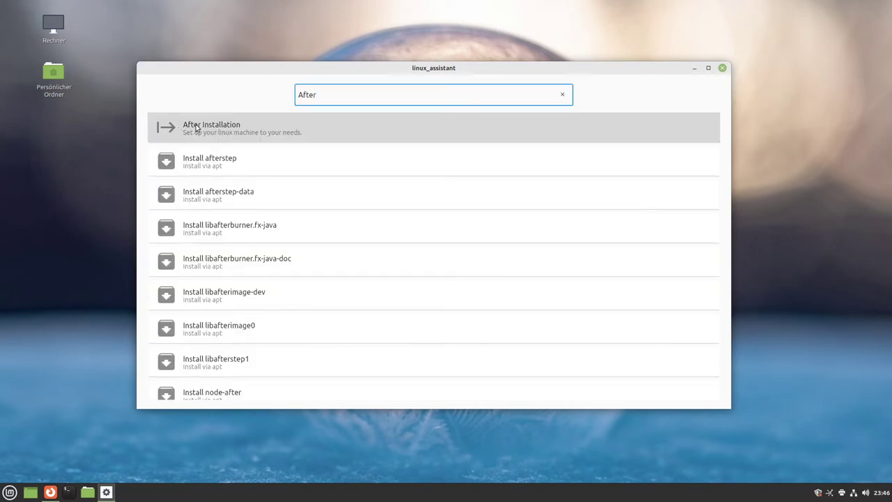
pyautogui.click(199, 128)
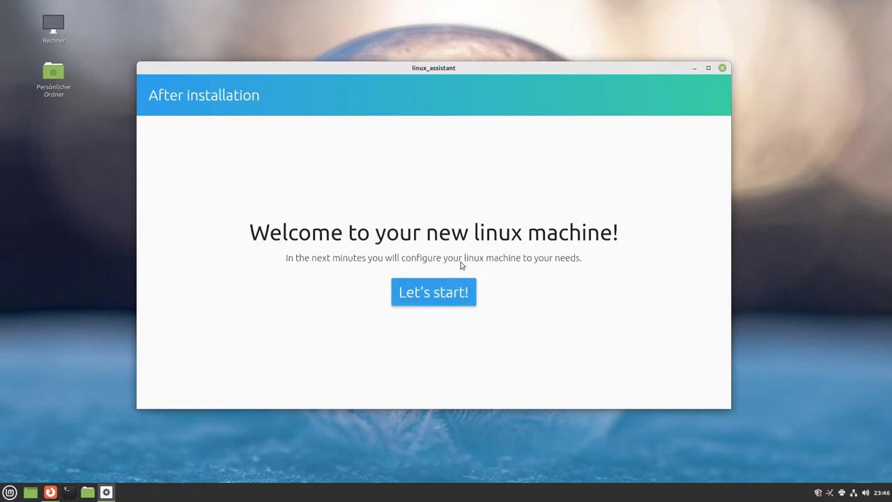
pyautogui.click(440, 292)
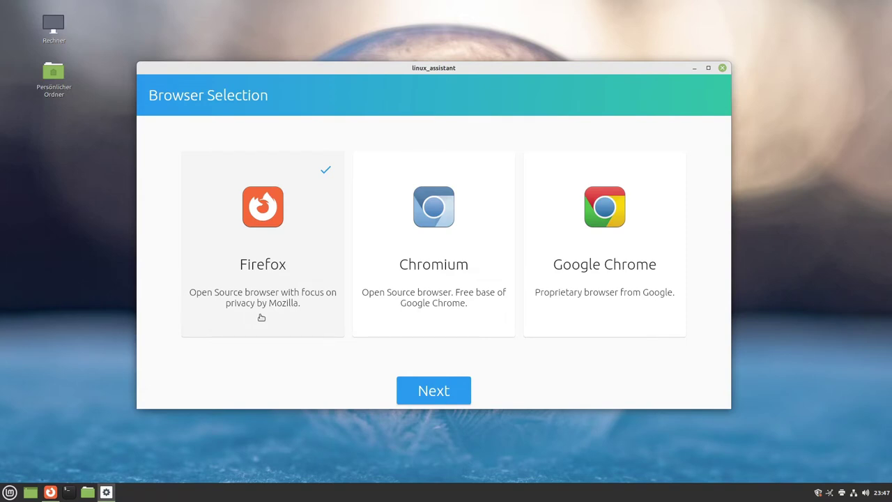
# Step: Complete the browser selection, choose Only Office instead of Libre Office, and continue to Communication Software
pyautogui.click(454, 244)
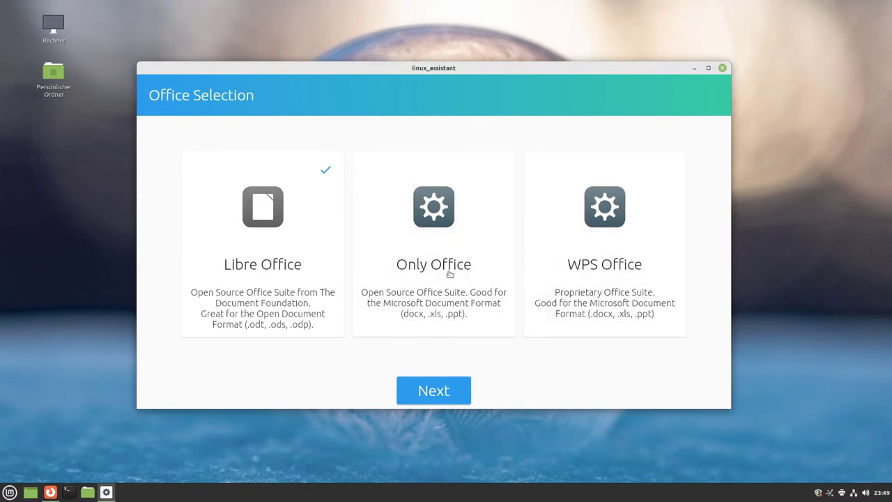
pyautogui.click(248, 268)
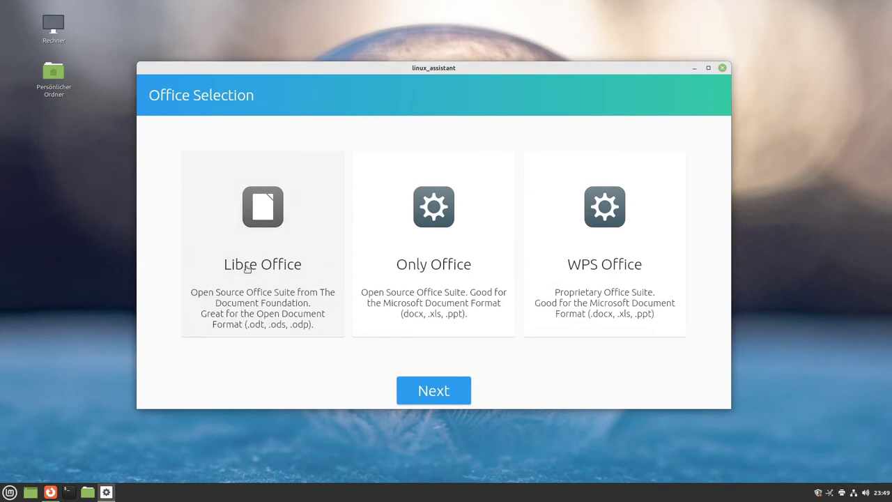
pyautogui.click(394, 267)
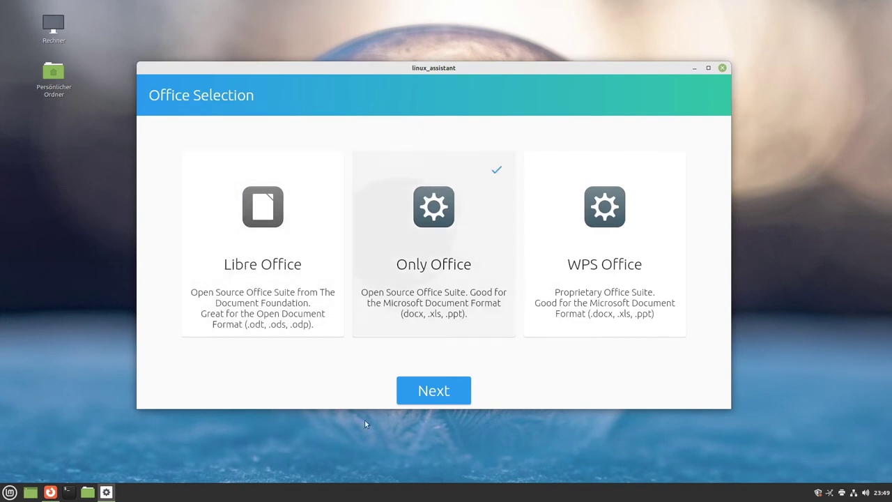
pyautogui.click(420, 389)
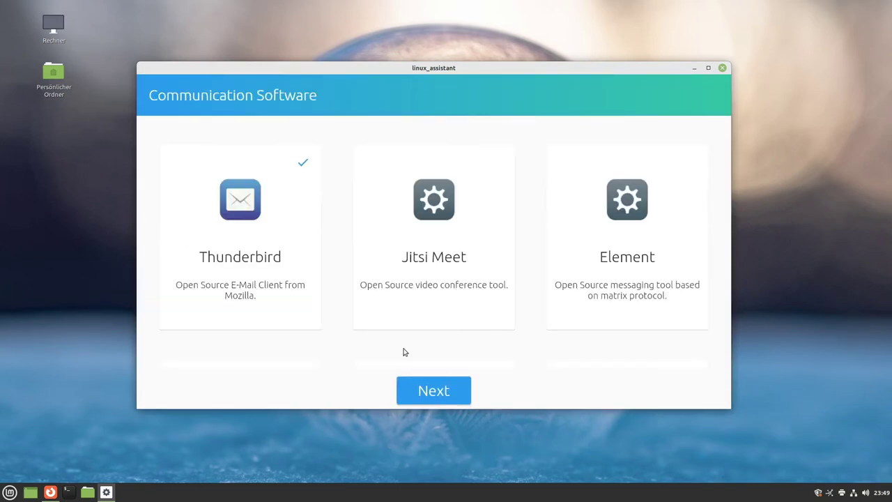
# Step: Examine the available communication programs on the Communication Software page, maximizing the window for a wider overview
pyautogui.scroll(-5, 404, 348)
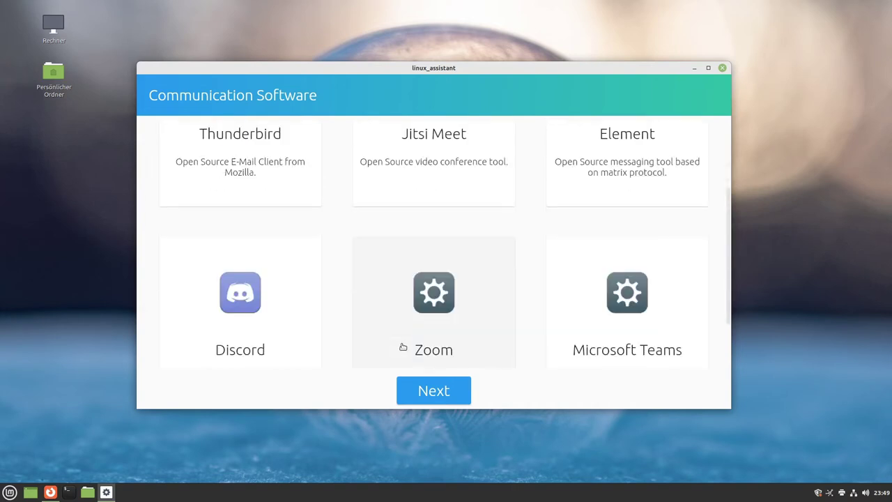
pyautogui.scroll(5, 502, 244)
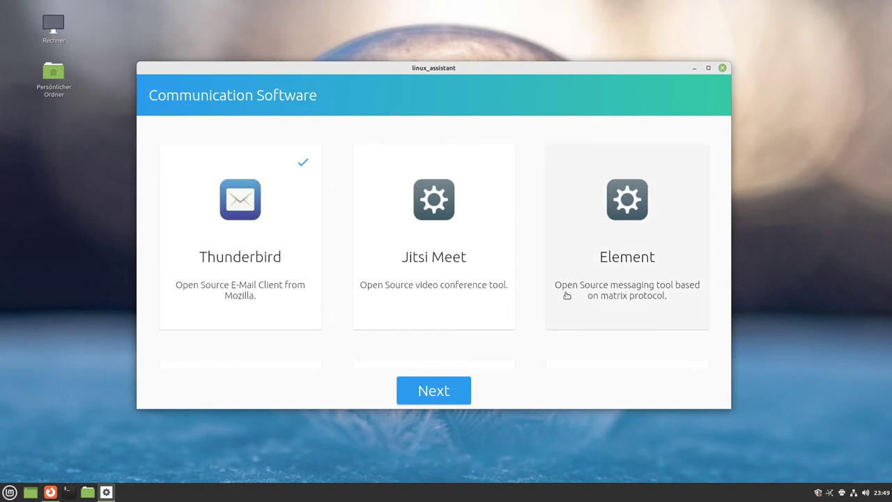
pyautogui.scroll(-3, 564, 300)
pyautogui.scroll(3, 564, 300)
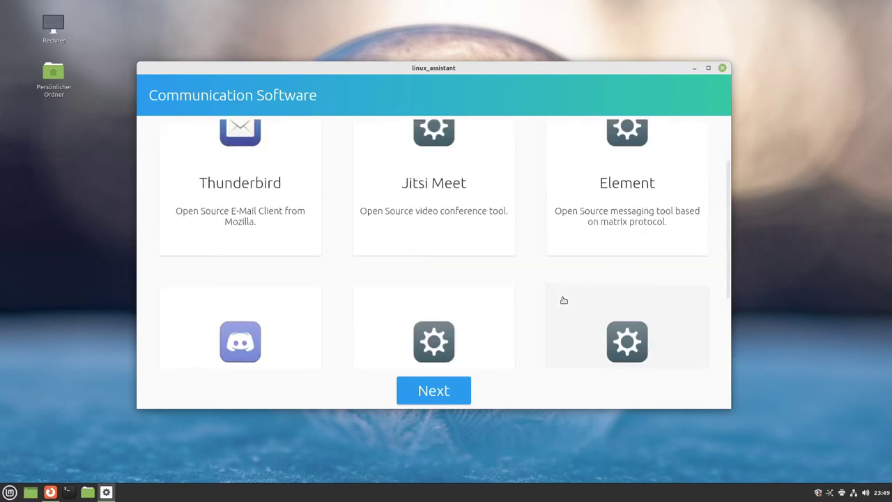
pyautogui.scroll(-3, 566, 267)
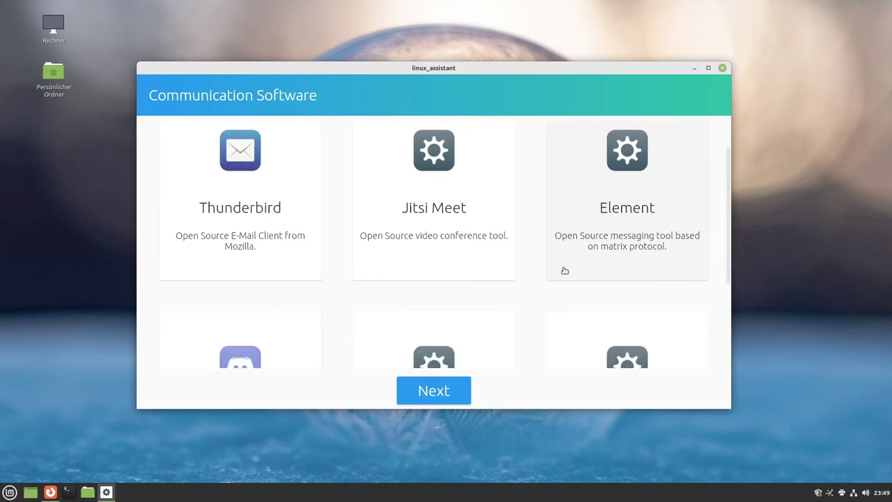
pyautogui.doubleClick(457, 66)
pyautogui.scroll(-1, 456, 314)
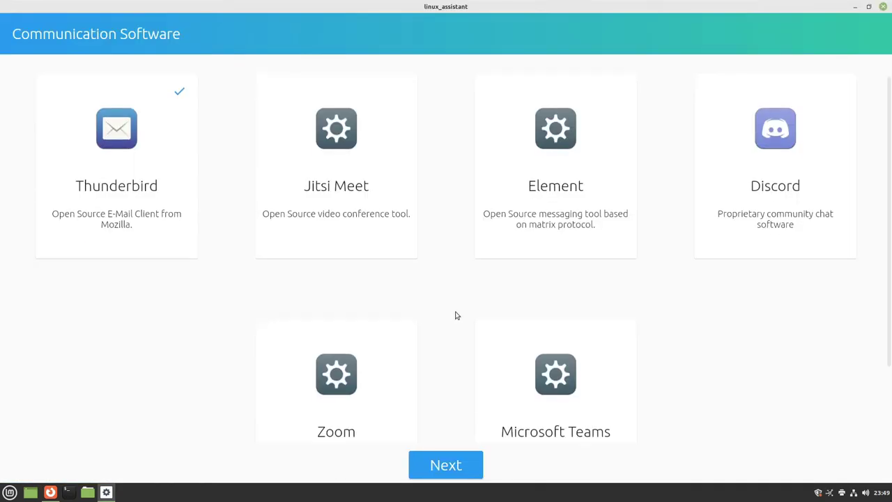
pyautogui.scroll(1, 524, 296)
pyautogui.scroll(-1, 522, 296)
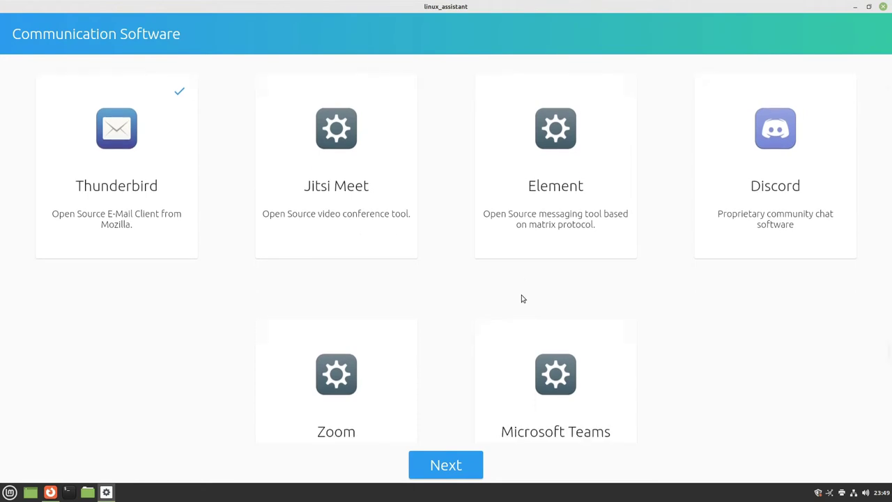
pyautogui.scroll(1, 522, 297)
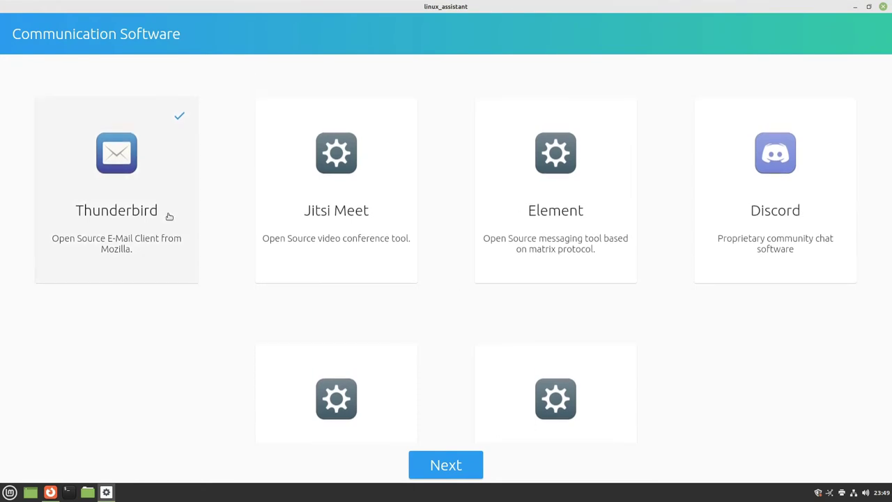
pyautogui.scroll(-2, 169, 216)
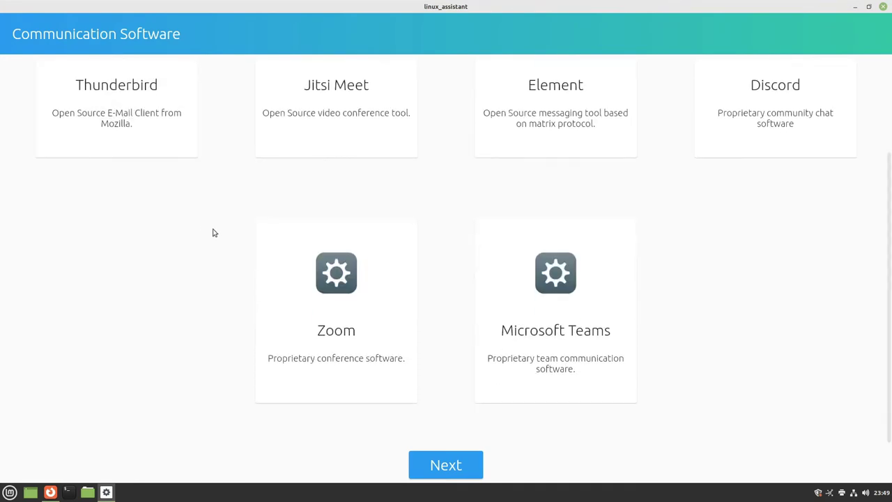
pyautogui.scroll(1, 219, 237)
pyautogui.scroll(1, 767, 230)
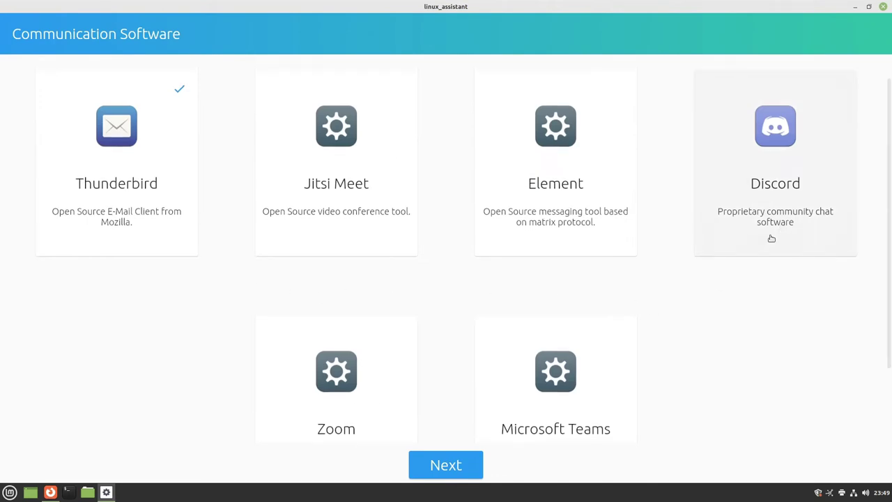
pyautogui.click(771, 237)
pyautogui.click(365, 169)
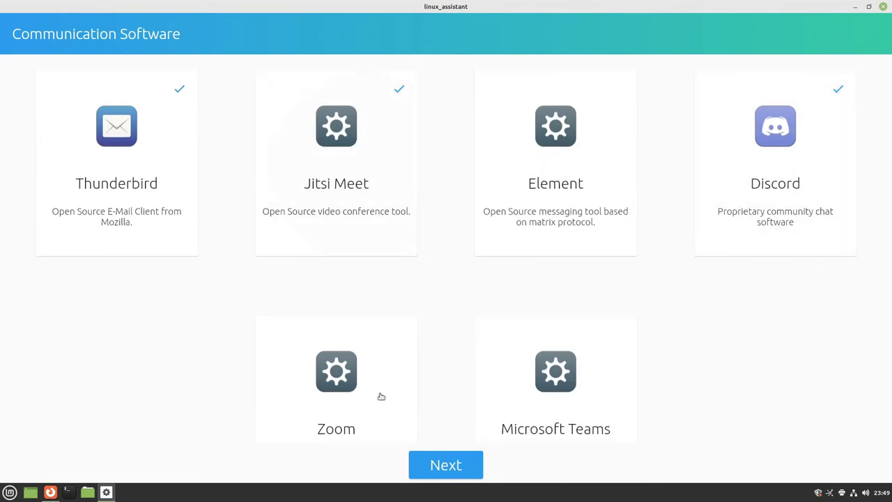
pyautogui.click(561, 224)
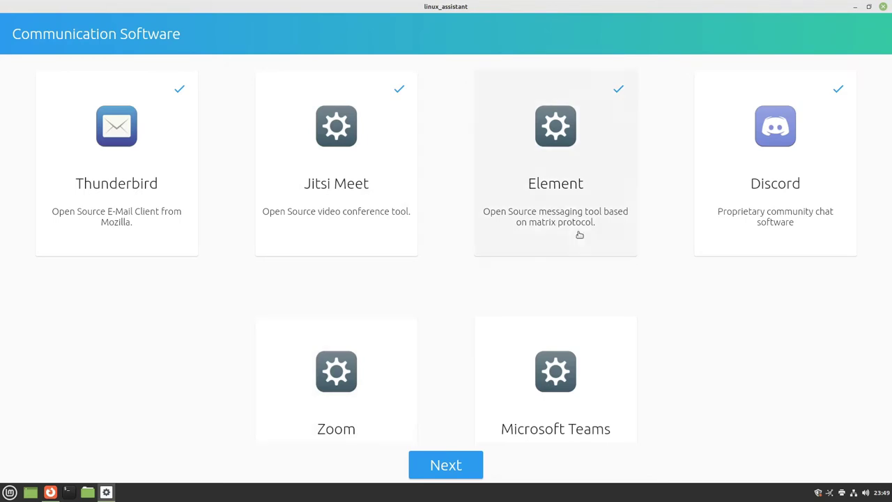
pyautogui.click(581, 235)
pyautogui.click(402, 221)
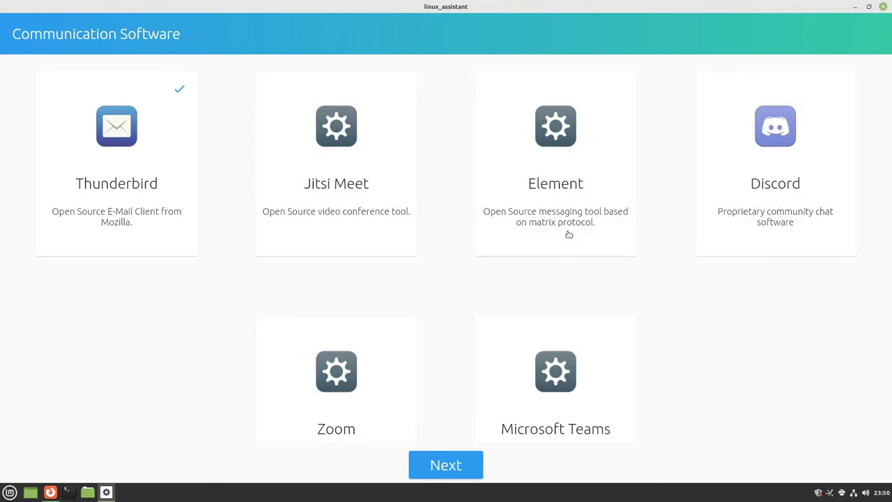
# Step: Add Element to the communication software selection, continue, and choose Automatic Configuration for the Linux Mint setup
pyautogui.click(567, 230)
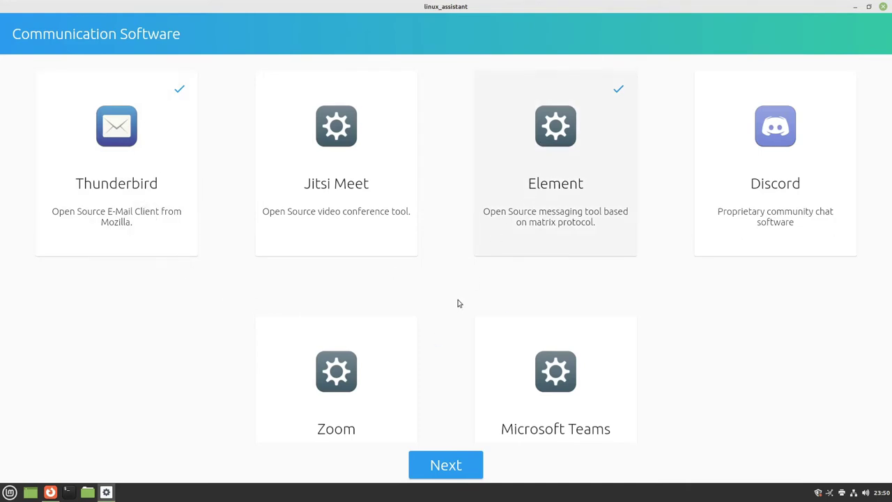
pyautogui.scroll(-3, 458, 306)
pyautogui.scroll(3, 457, 306)
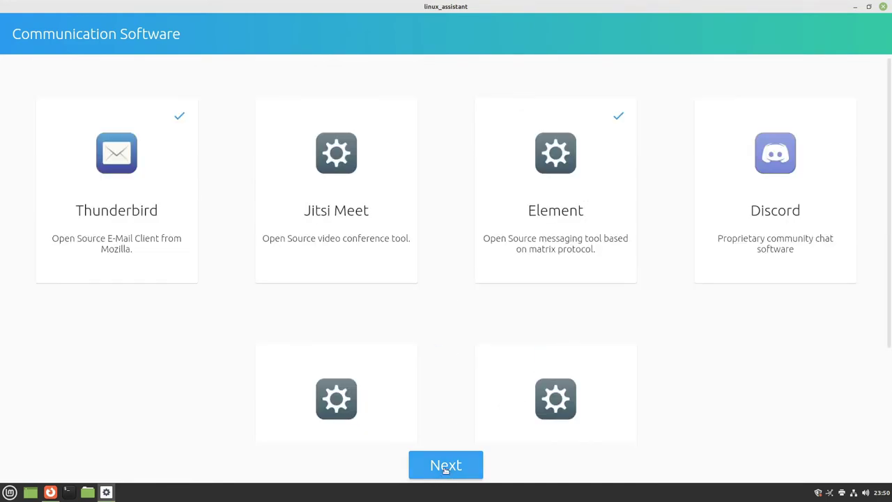
pyautogui.click(446, 465)
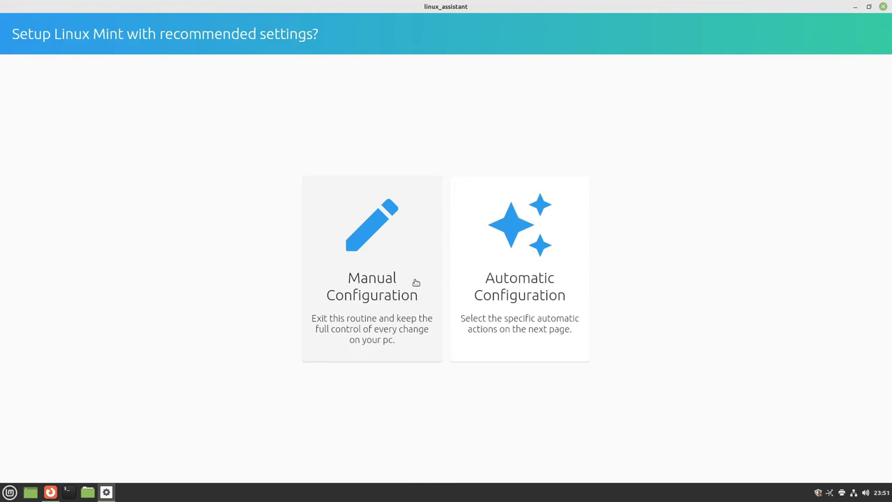
pyautogui.click(477, 333)
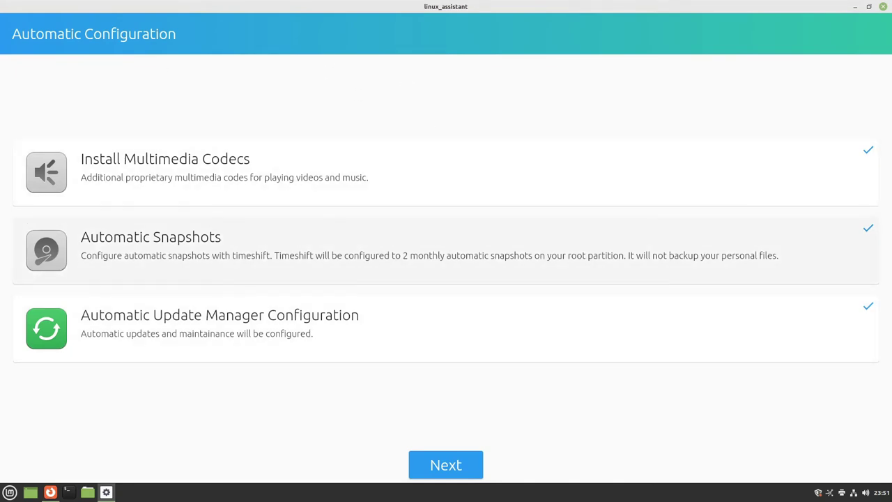
# Step: Open a second assistant window, search for "aft", and go through After Installation to its Automatic Configuration page
pyautogui.press('super+q')
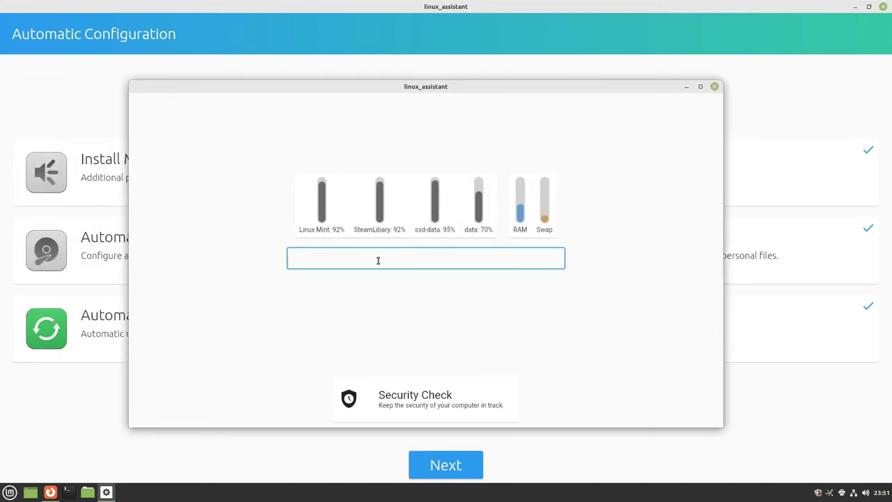
pyautogui.write('aft')
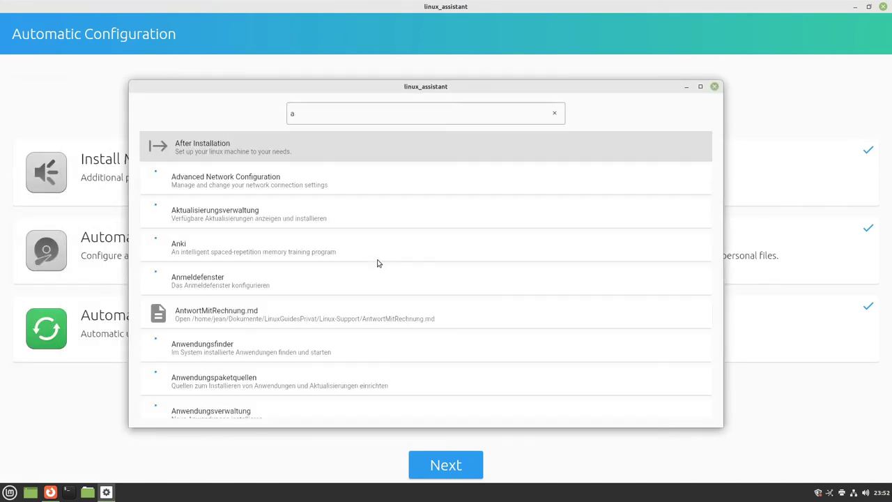
pyautogui.click(279, 149)
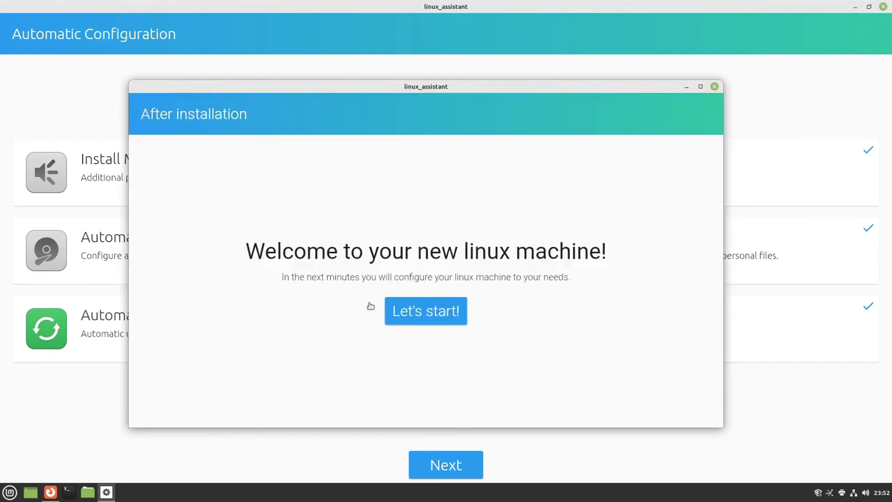
pyautogui.click(418, 309)
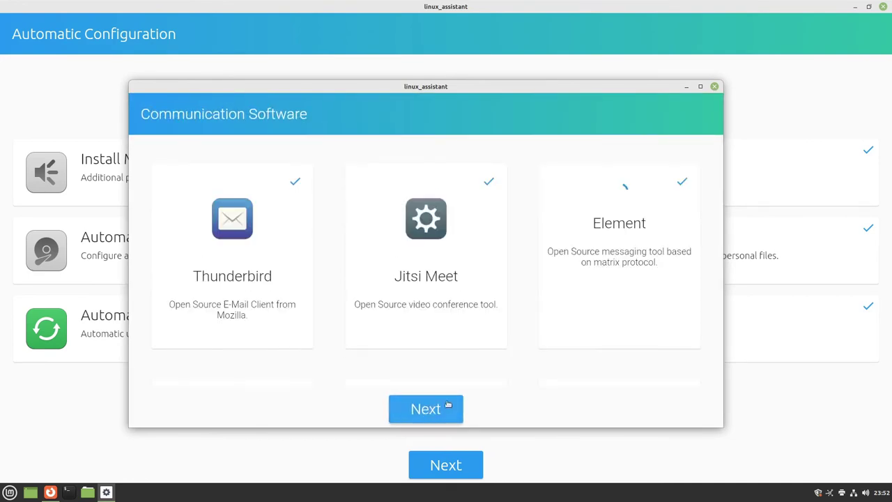
pyautogui.click(430, 411)
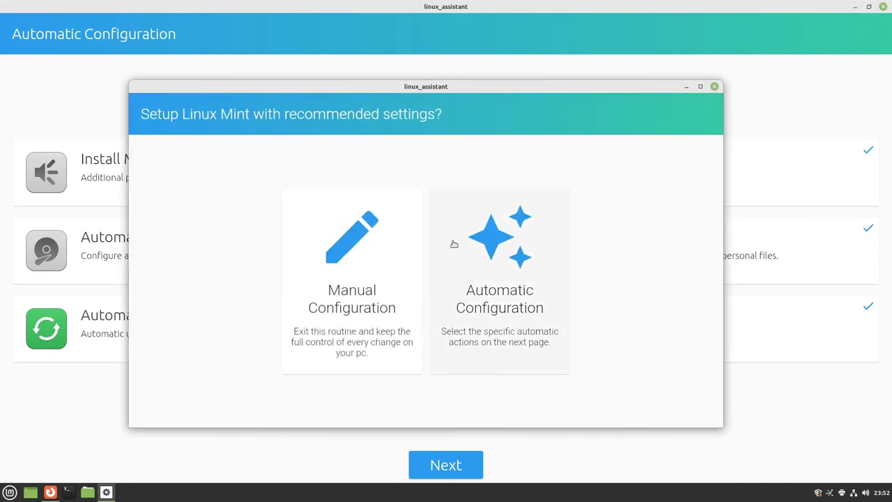
pyautogui.click(440, 336)
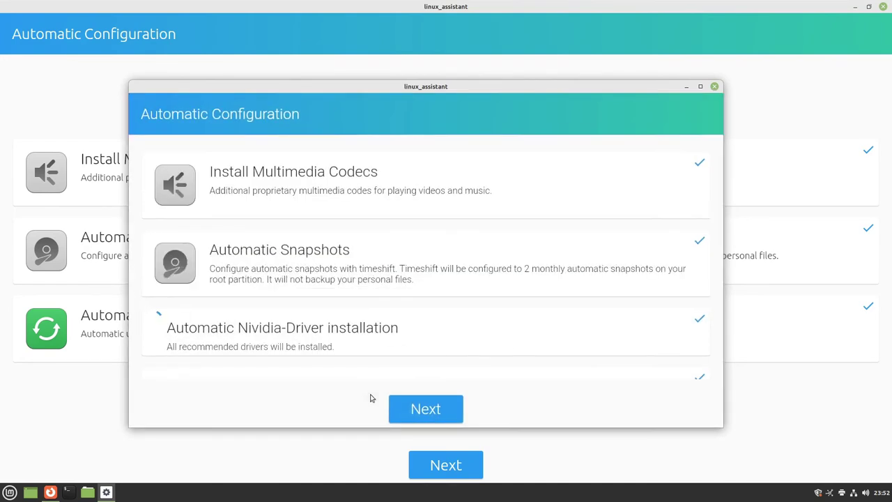
# Step: Reposition and enlarge the second assistant window to view all its automatic configuration options, including the Nvidia driver entry, and close it
pyautogui.moveTo(370, 82); pyautogui.dragTo(370, 31)
pyautogui.moveTo(317, 424); pyautogui.dragTo(308, 456)
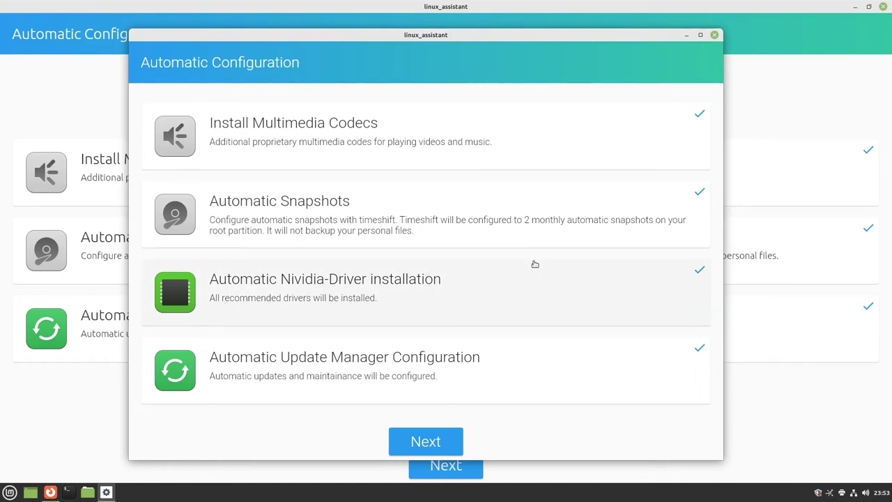
pyautogui.click(716, 35)
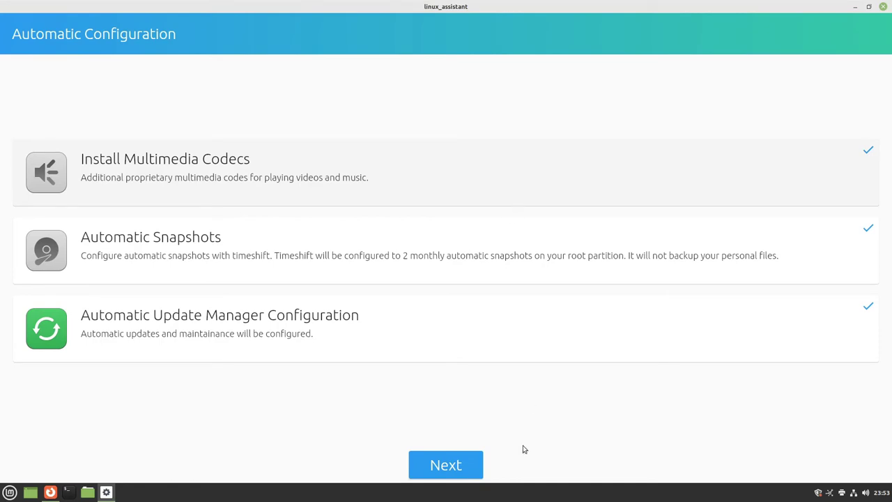
# Step: Start applying the selected software and automatic configuration, and authorize it by entering the account password
pyautogui.click(433, 469)
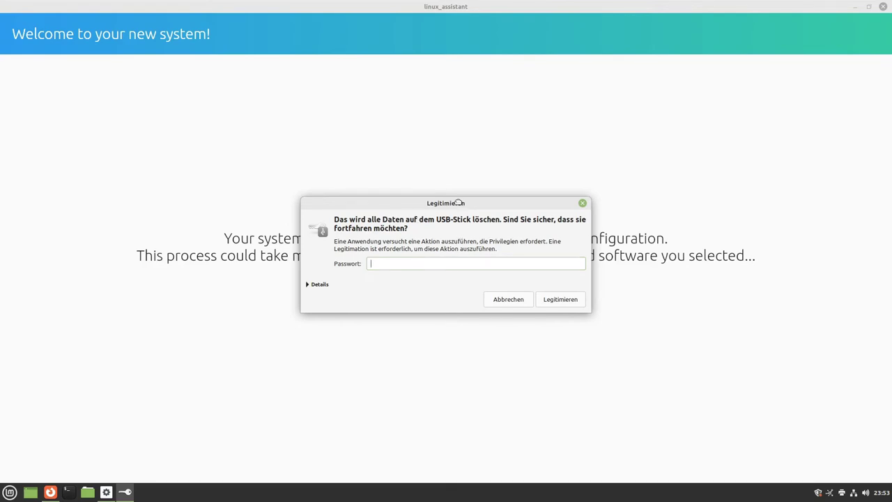
pyautogui.moveTo(458, 202); pyautogui.dragTo(449, 349)
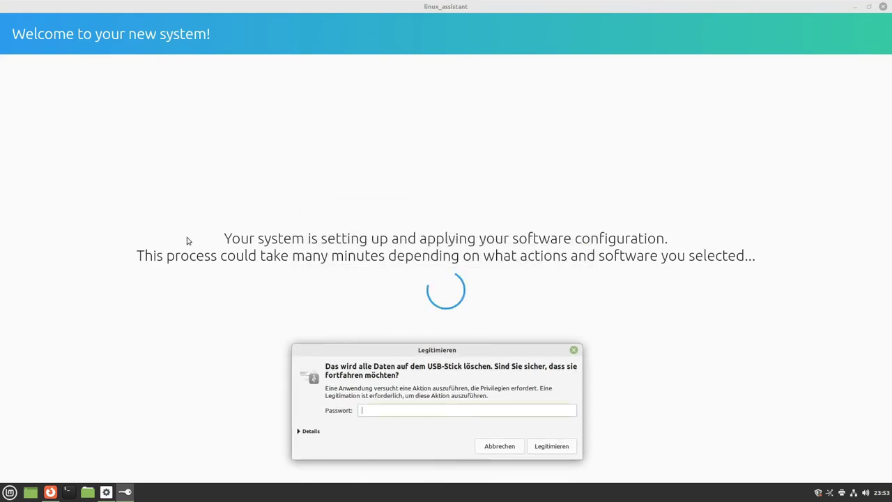
pyautogui.click(414, 411)
pyautogui.write('••••••••')
pyautogui.press('Return')
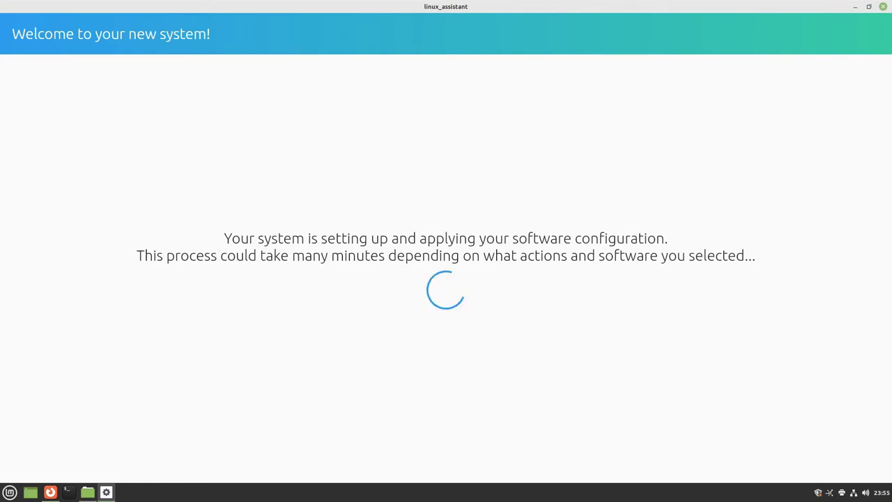
# Step: Search the assistant for "Tux-Tage" in a full-size window
pyautogui.doubleClick(508, 136)
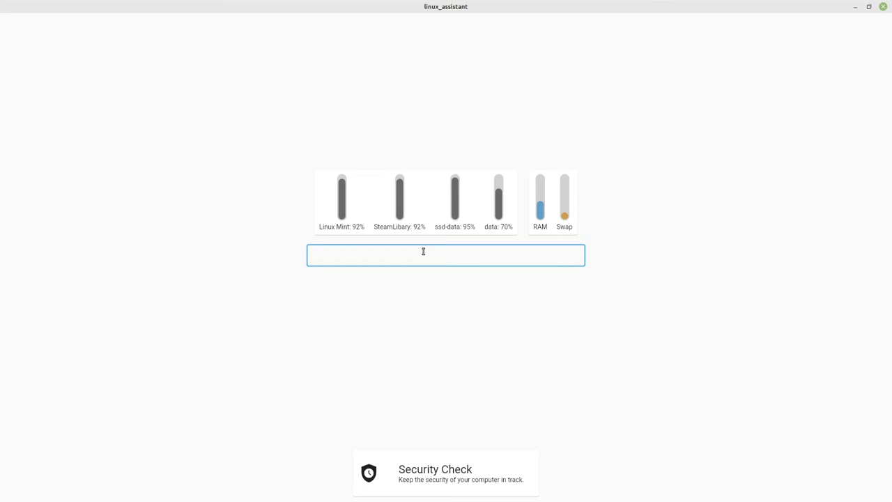
pyautogui.write('T')
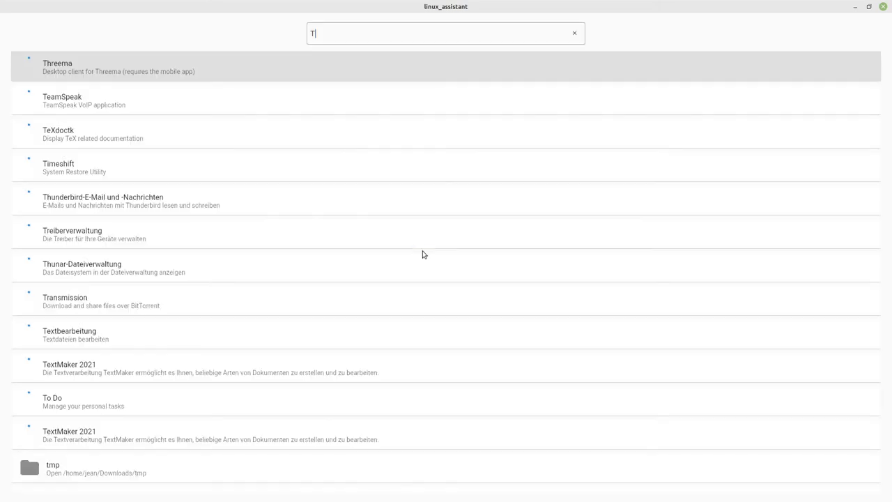
pyautogui.write('ux-Tag')
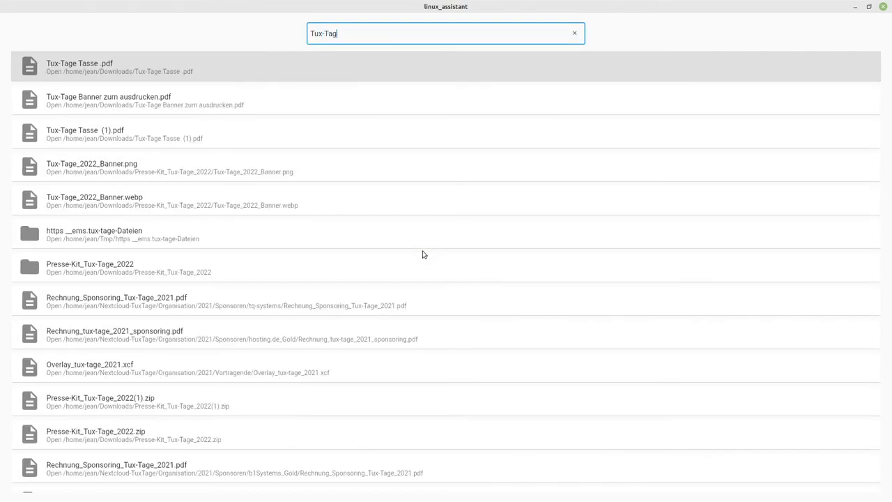
pyautogui.write('e')
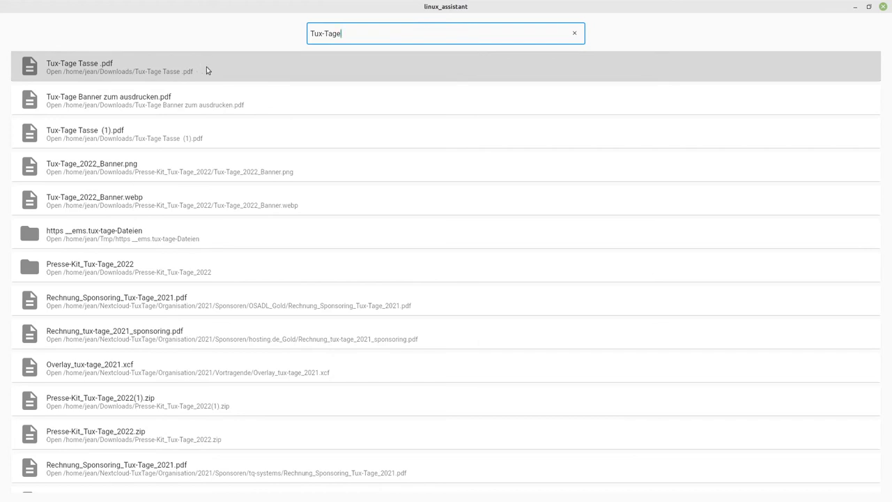
# Step: Examine the Tux-Tage search results from the first file down to the web search entry
pyautogui.scroll(-3, 222, 203)
pyautogui.scroll(-4, 221, 204)
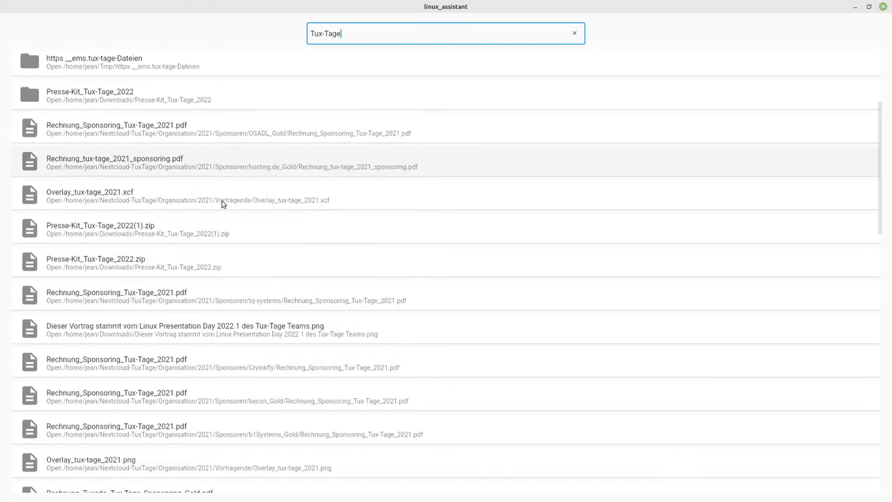
pyautogui.scroll(-2, 221, 203)
pyautogui.scroll(-19, 221, 204)
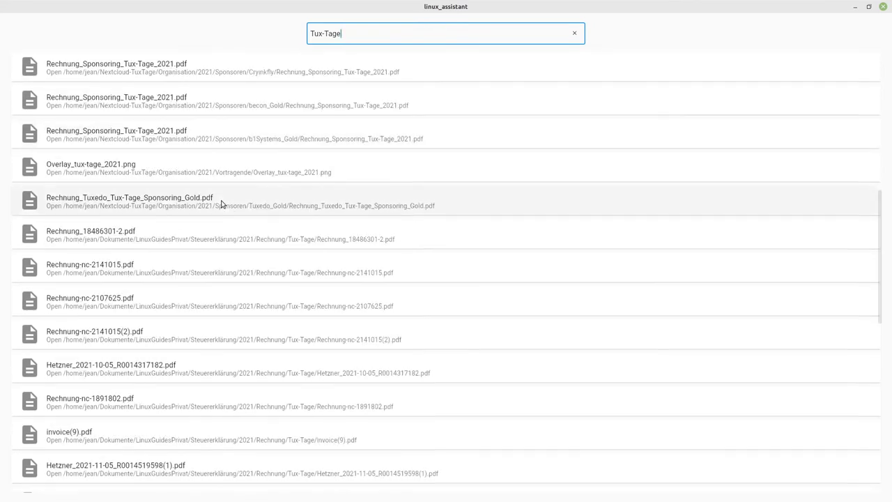
pyautogui.scroll(-4, 221, 202)
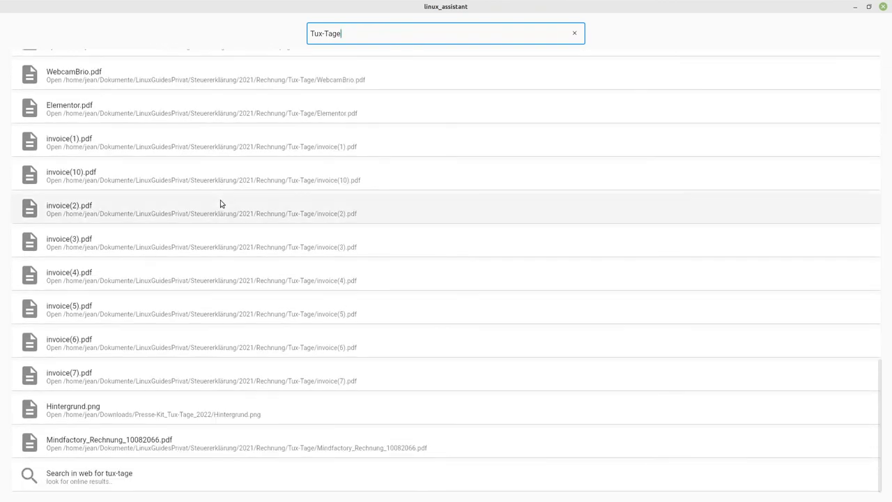
pyautogui.scroll(12, 222, 201)
pyautogui.scroll(17, 222, 201)
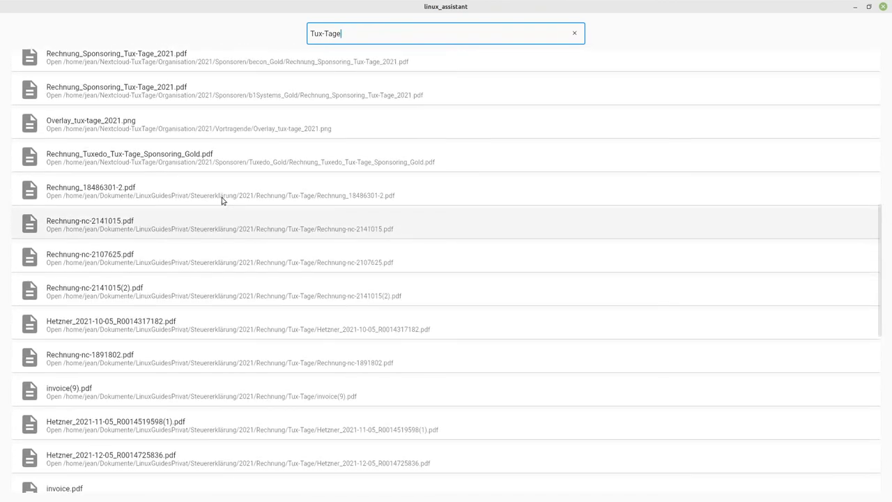
pyautogui.scroll(3, 222, 199)
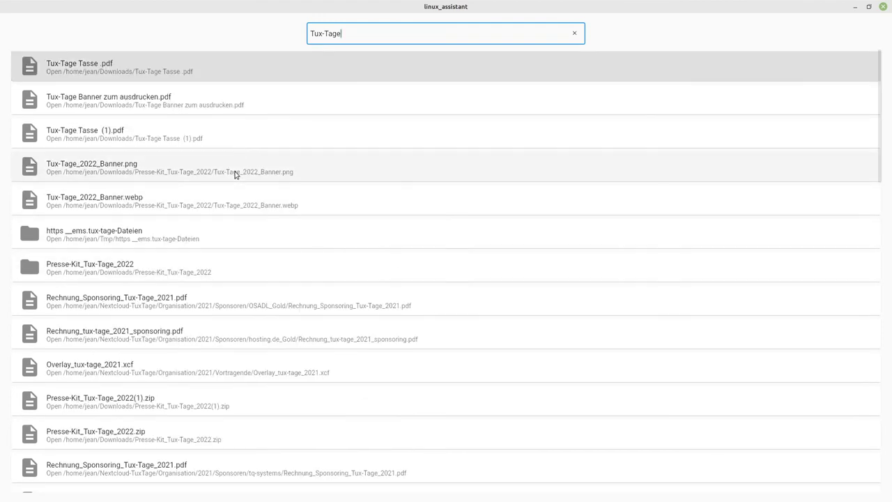
# Step: Search the assistant for "Programm.ods" and, in a separate search, for "Fire"
pyautogui.tripleClick(352, 34)
pyautogui.write('Programm.ods')
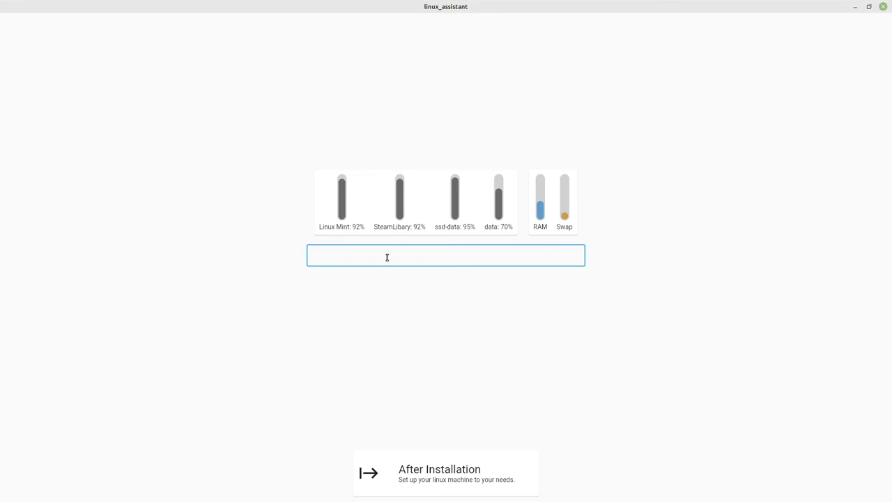
pyautogui.write('Fire')
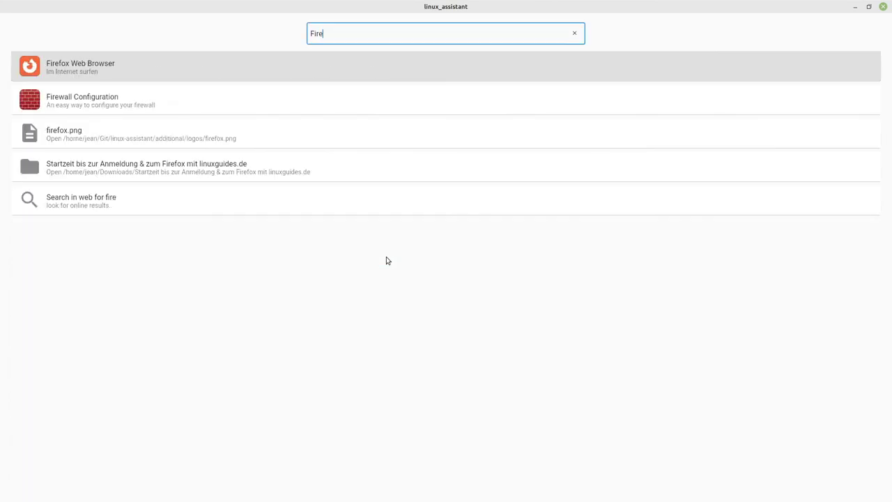
# Step: Clear the Fire query, search for "htop", and highlight the Install htop entry
pyautogui.press('BackSpace')
pyautogui.click(575, 35)
pyautogui.write('htop')
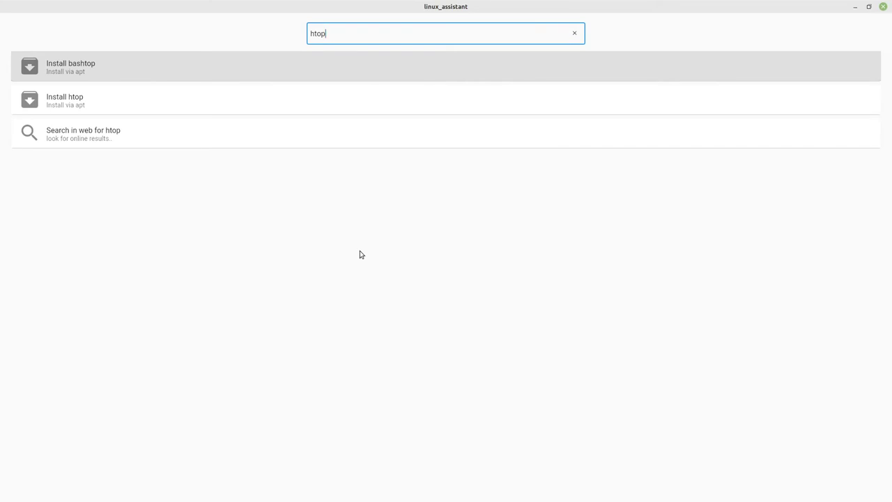
pyautogui.press('Down')
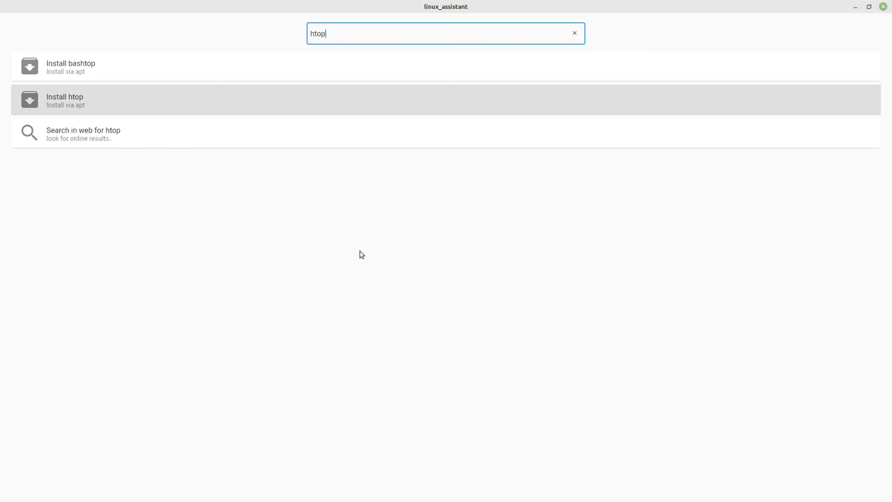
# Step: Replace the htop query with "libre" and look through the matching applications, folders and files
pyautogui.press('BackSpace')
pyautogui.press('BackSpace')
pyautogui.press('BackSpace')
pyautogui.press('BackSpace')
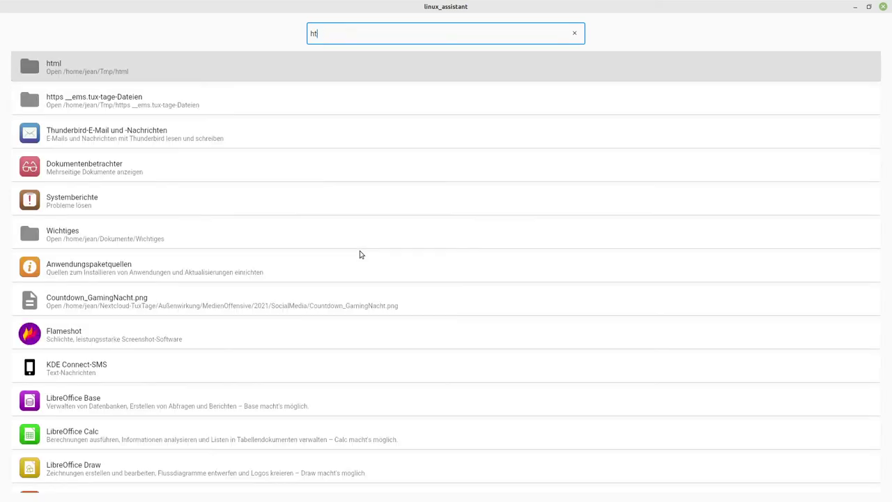
pyautogui.write('libre')
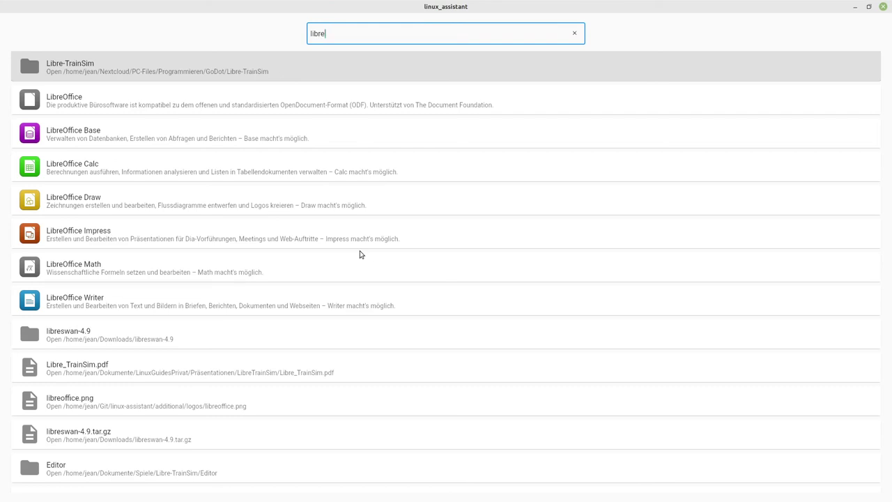
pyautogui.scroll(-1, 357, 264)
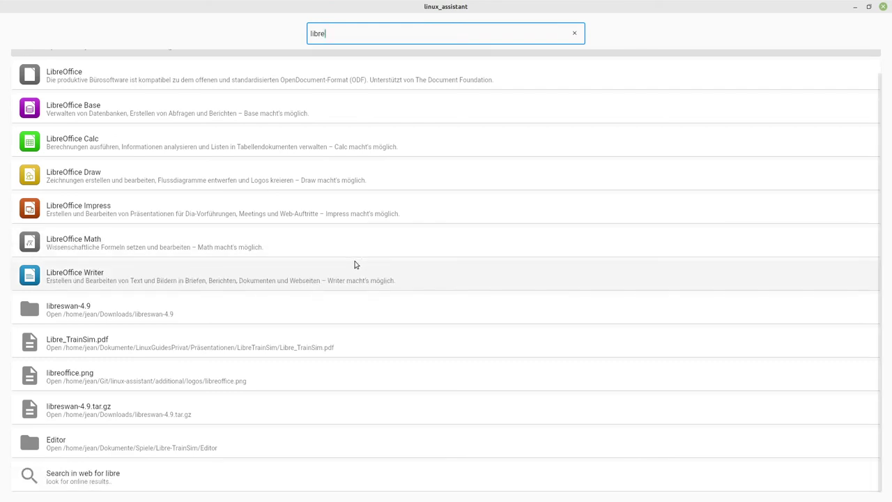
pyautogui.scroll(1, 353, 263)
pyautogui.scroll(-1, 349, 262)
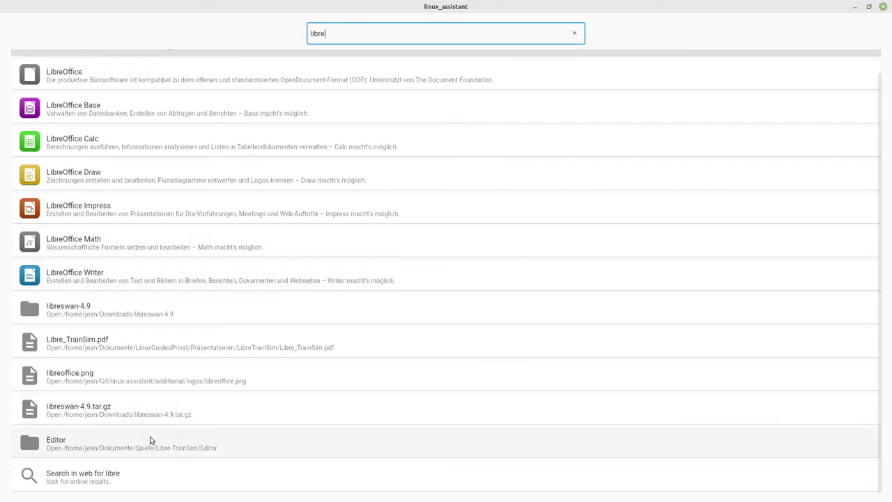
pyautogui.scroll(1, 244, 360)
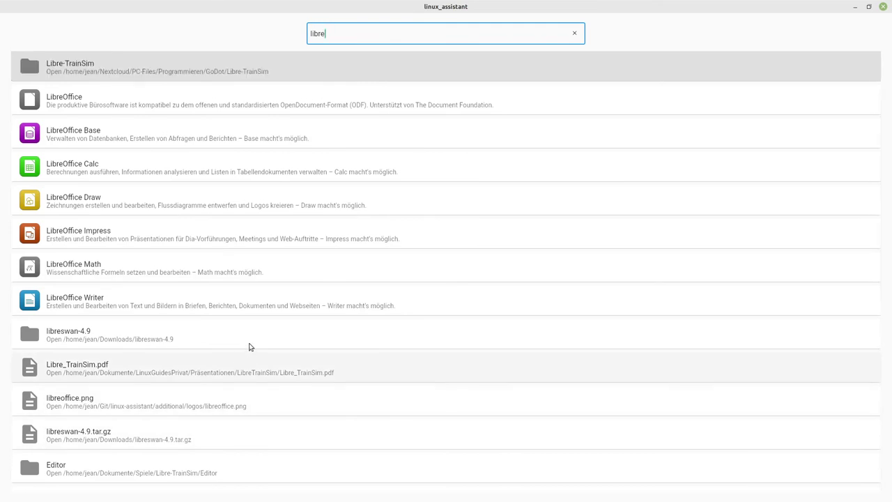
pyautogui.scroll(-1, 290, 260)
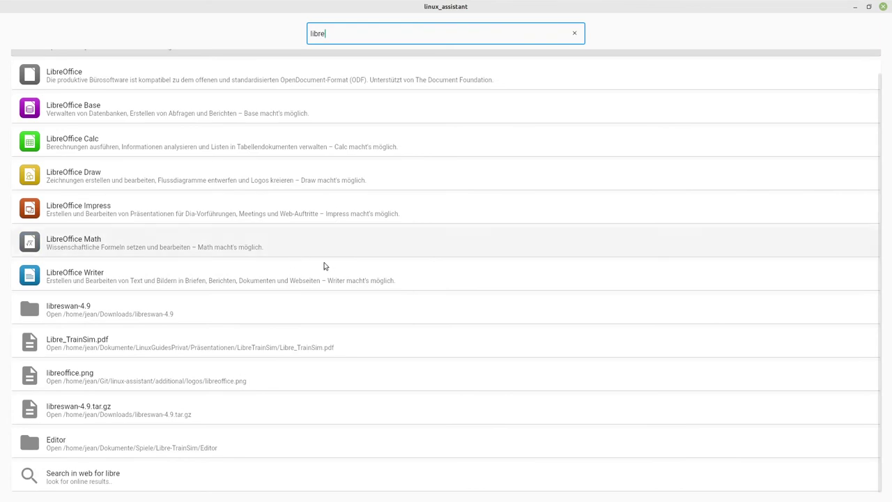
pyautogui.scroll(1, 360, 56)
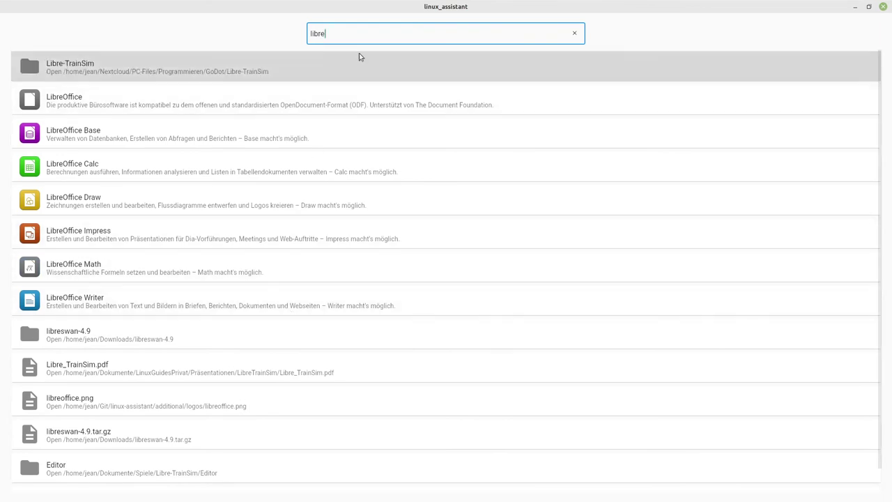
# Step: Search for "mint" and look through the matching files, the system information entry and the apt packages offered for installation
pyautogui.hotkey('ctrl', 'a')
pyautogui.write('mint')
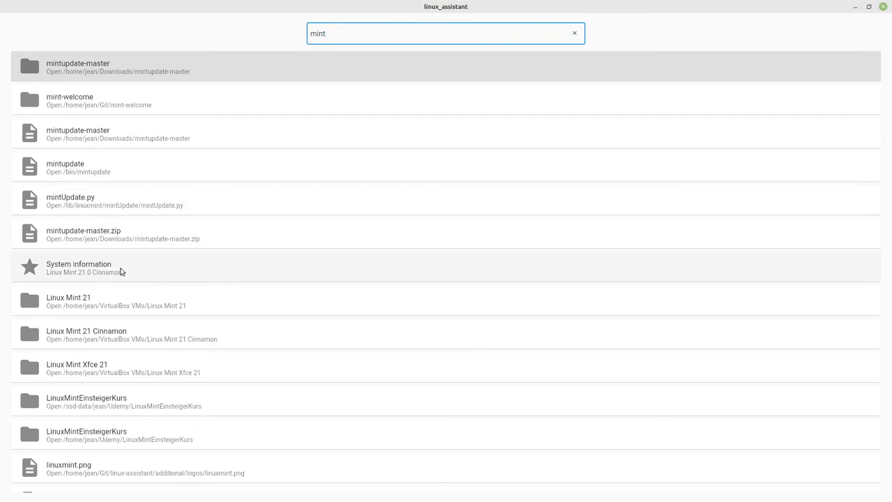
pyautogui.scroll(-4, 175, 279)
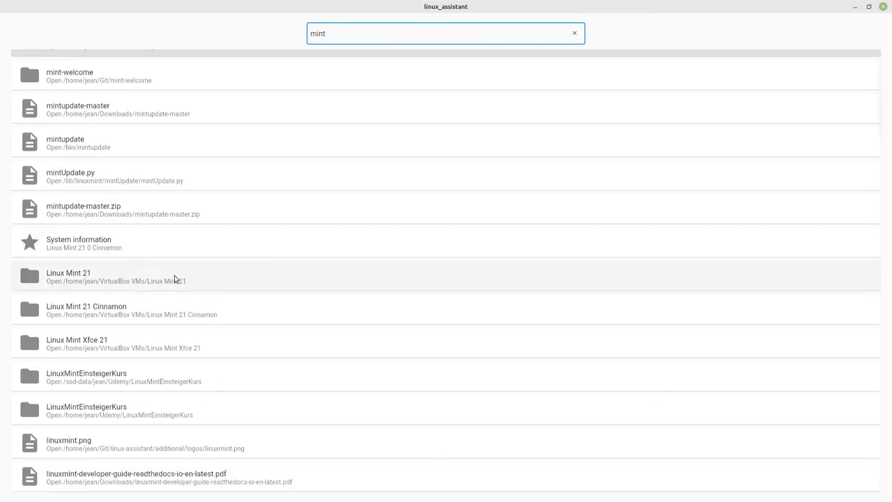
pyautogui.scroll(-10, 175, 279)
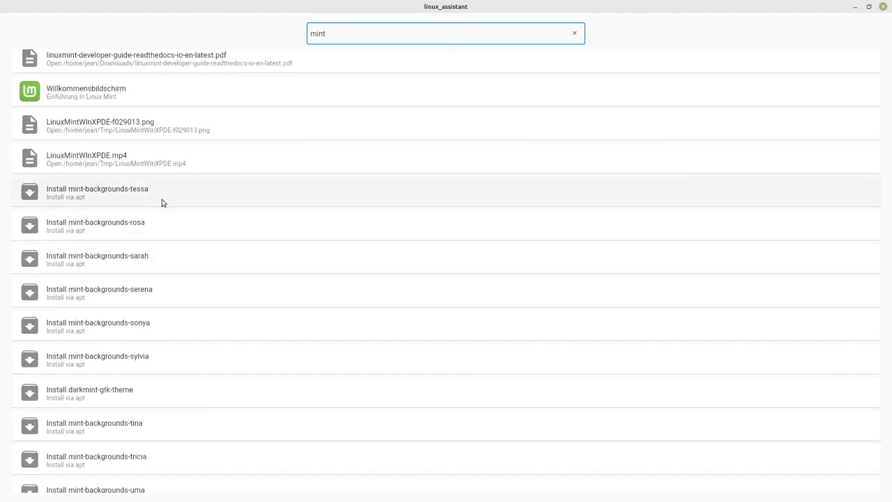
pyautogui.scroll(-10, 155, 202)
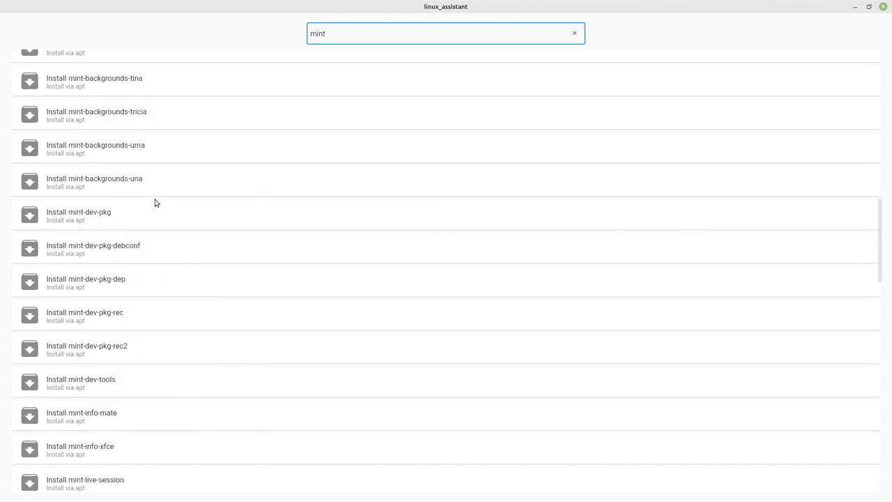
# Step: Look through the remaining apt packages and files matching "mint", and clear the query
pyautogui.scroll(-12, 155, 203)
pyautogui.scroll(8, 155, 203)
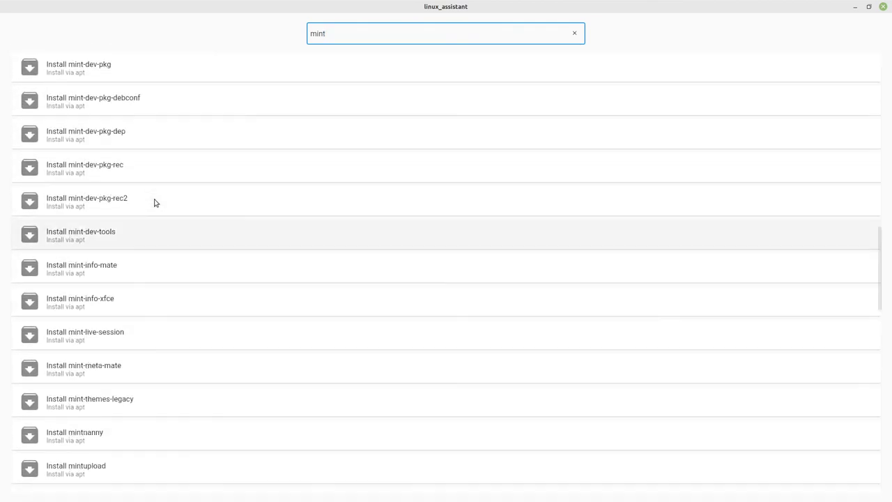
pyautogui.scroll(20, 155, 202)
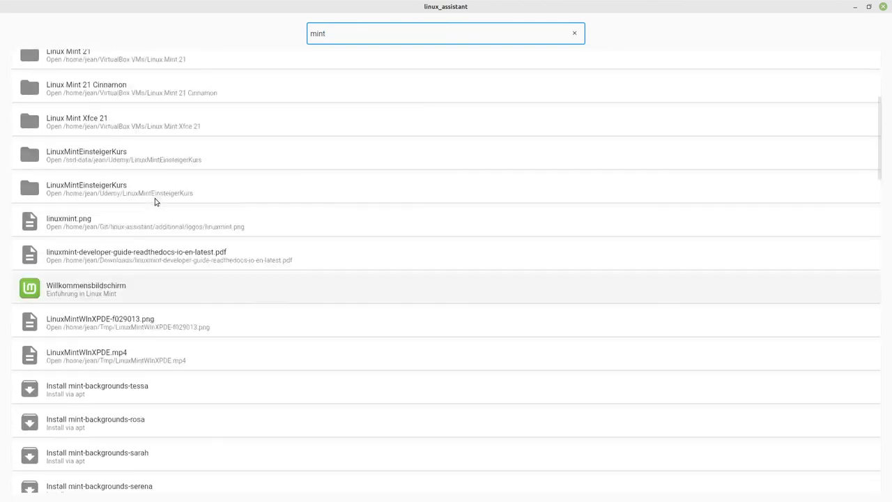
pyautogui.scroll(7, 155, 201)
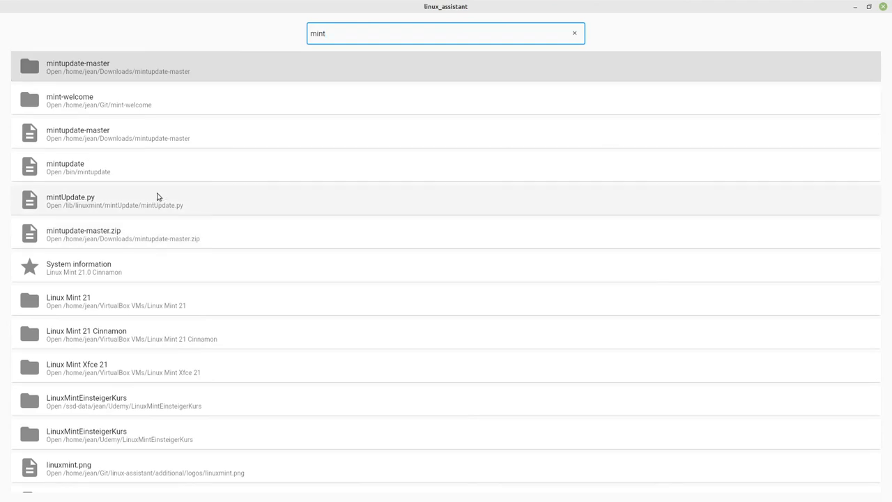
pyautogui.press('BackSpace')
pyautogui.press('BackSpace')
pyautogui.press('BackSpace')
pyautogui.press('BackSpace')
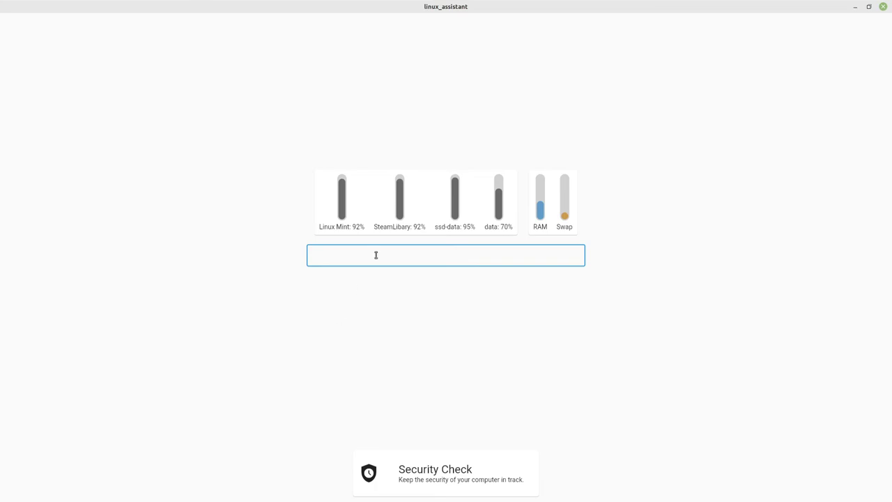
# Step: Search the assistant for "Mitgl", correcting the mistyped letters of the query
pyautogui.write('Mitlua')
pyautogui.press('BackSpace')
pyautogui.press('BackSpace')
pyautogui.write('i')
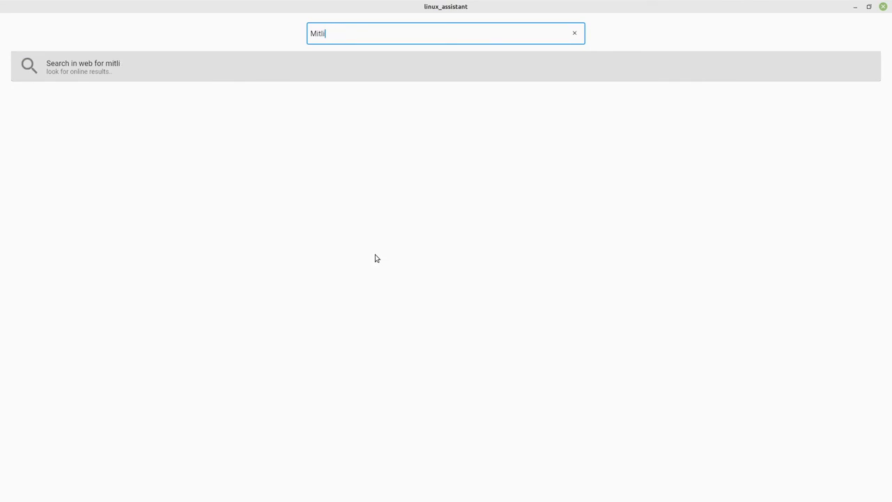
pyautogui.press('BackSpace')
pyautogui.press('BackSpace')
pyautogui.write('gl')
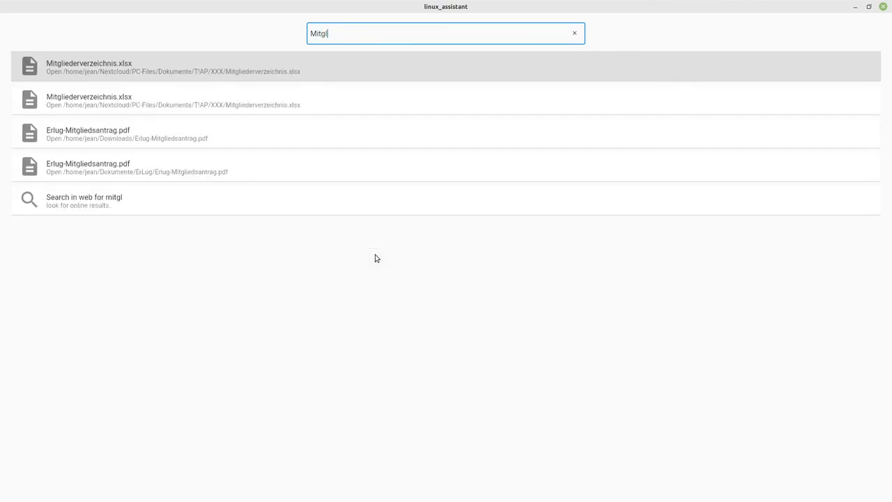
# Step: Move the highlight back and forth through the "Mitgl" results and clear the query
pyautogui.press('Down')
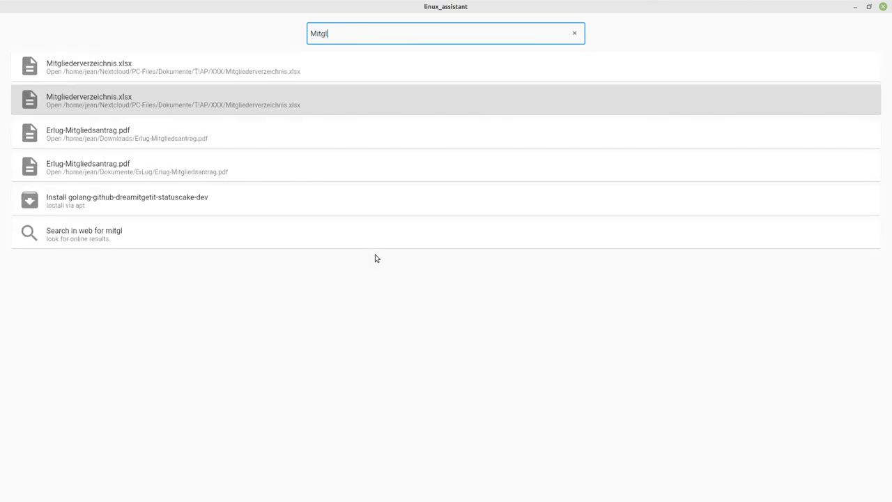
pyautogui.press('Up')
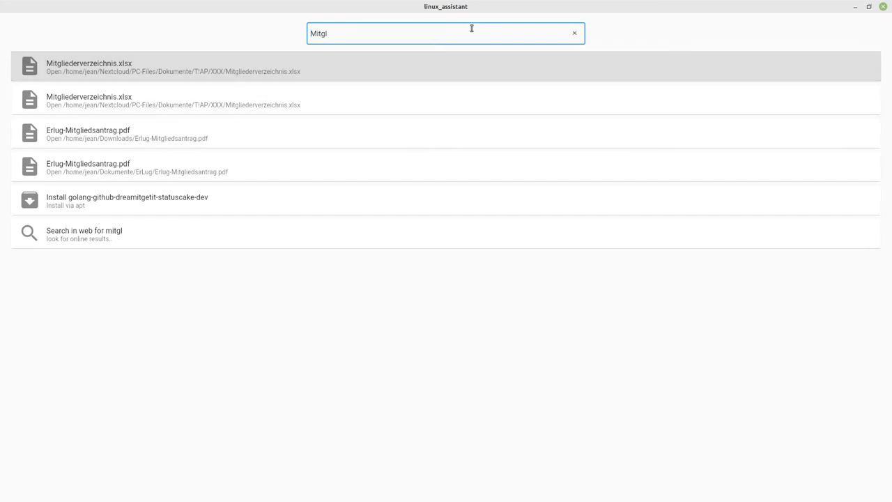
pyautogui.press('Down')
pyautogui.press('Down')
pyautogui.press('Down')
pyautogui.press('Up')
pyautogui.press('Up')
pyautogui.press('Up')
pyautogui.press('Down')
pyautogui.press('Down')
pyautogui.press('Down')
pyautogui.press('Down')
pyautogui.press('Up')
pyautogui.press('Up')
pyautogui.press('Up')
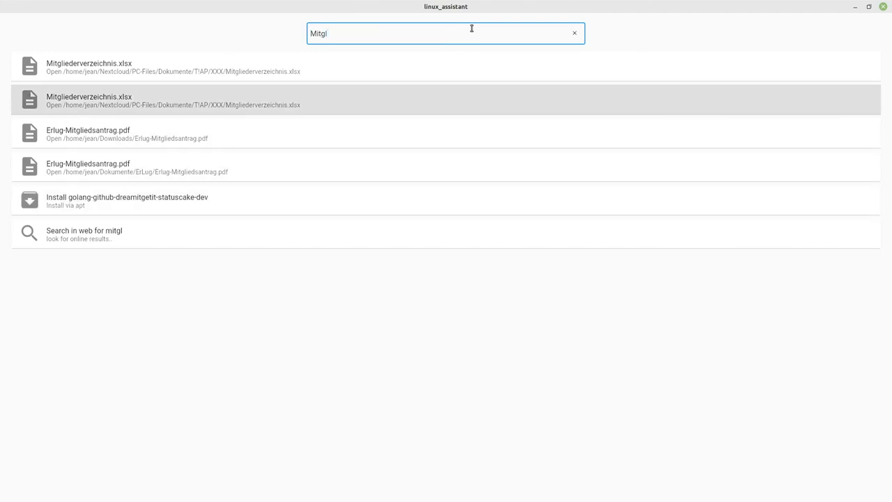
pyautogui.press('Up')
pyautogui.press('Delete')
pyautogui.press('Delete')
pyautogui.press('Delete')
pyautogui.press('Delete')
pyautogui.press('Delete')
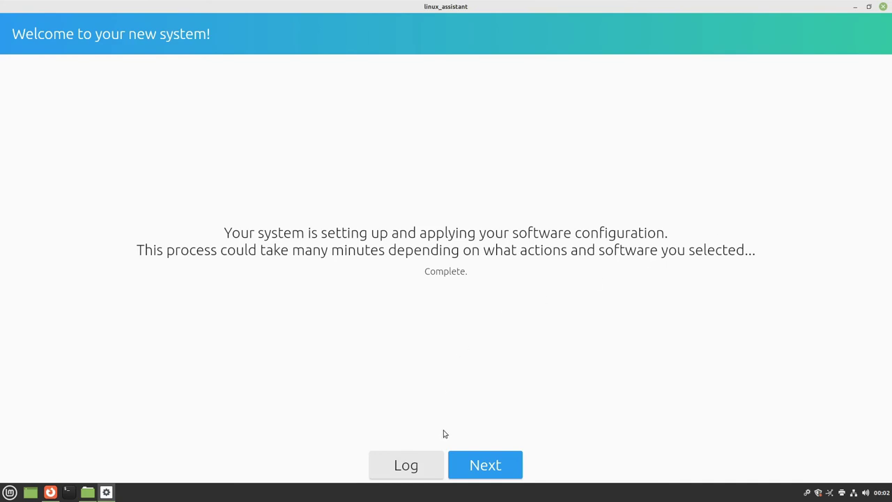
# Step: Open the log of the completed setup, read through its install, removal, snapshot and update commands, and close it
pyautogui.click(405, 466)
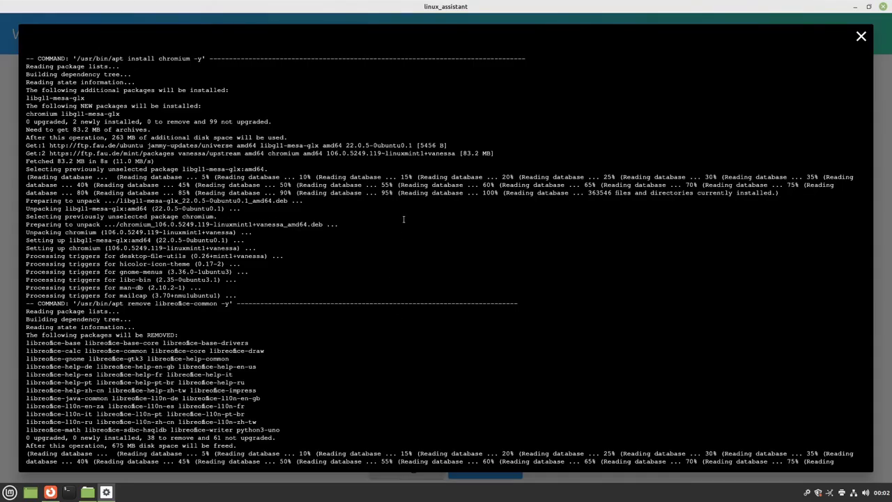
pyautogui.scroll(-6, 398, 237)
pyautogui.scroll(-15, 402, 219)
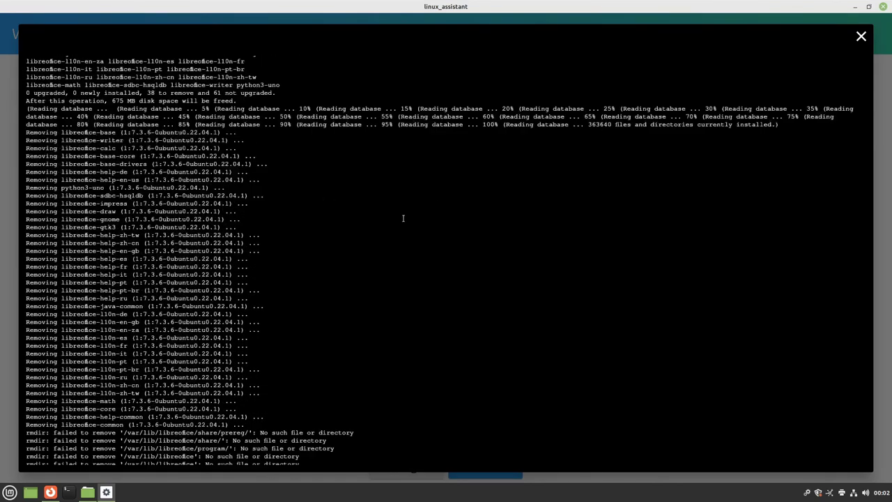
pyautogui.scroll(-5, 402, 219)
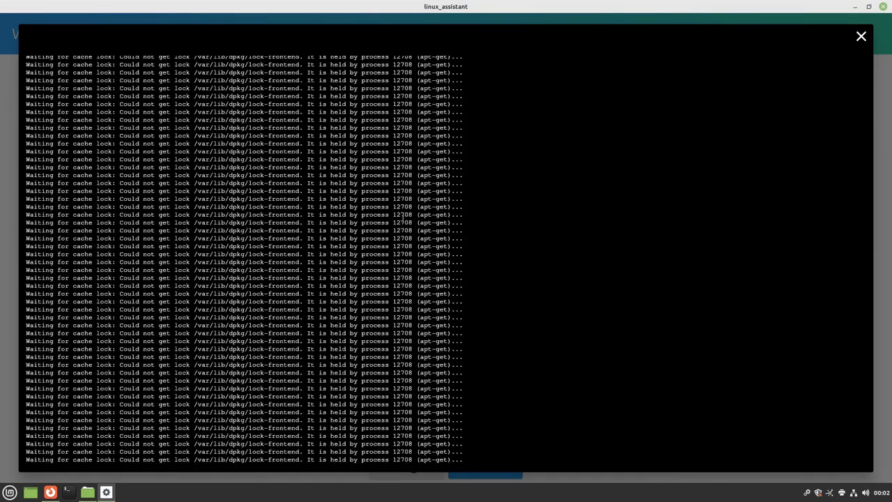
pyautogui.scroll(-3, 518, 218)
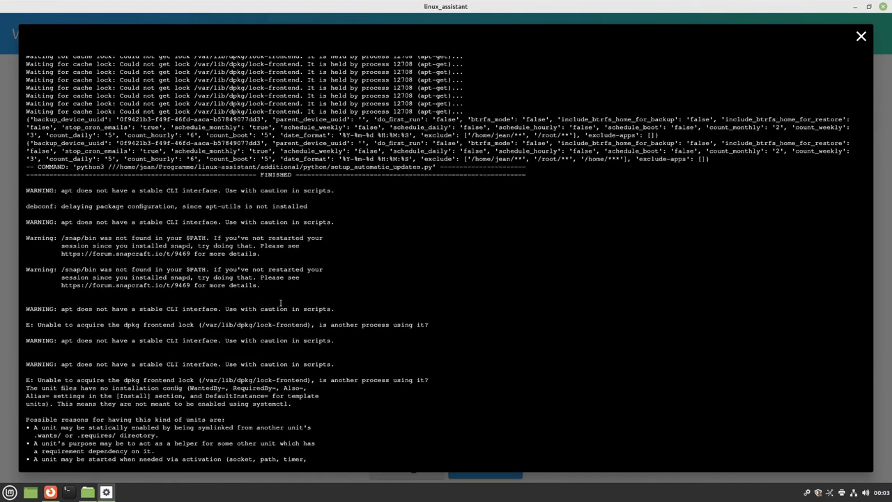
pyautogui.scroll(5, 281, 301)
pyautogui.scroll(6, 279, 302)
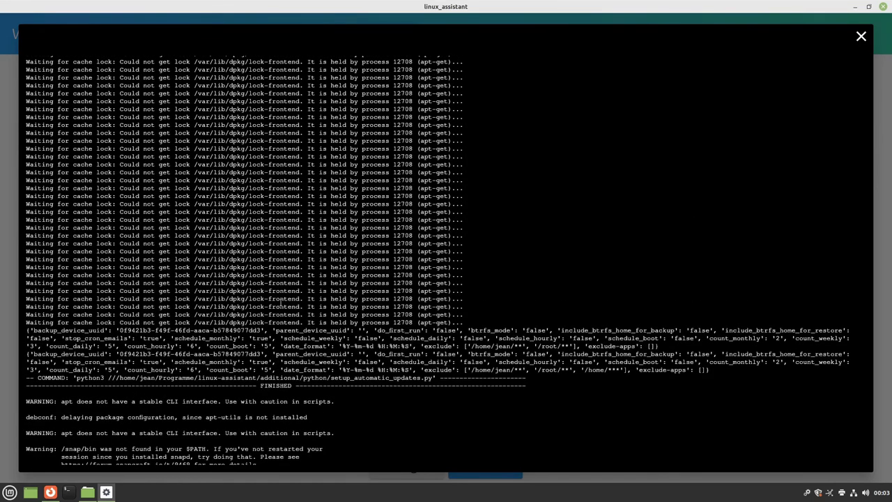
pyautogui.scroll(10, 281, 303)
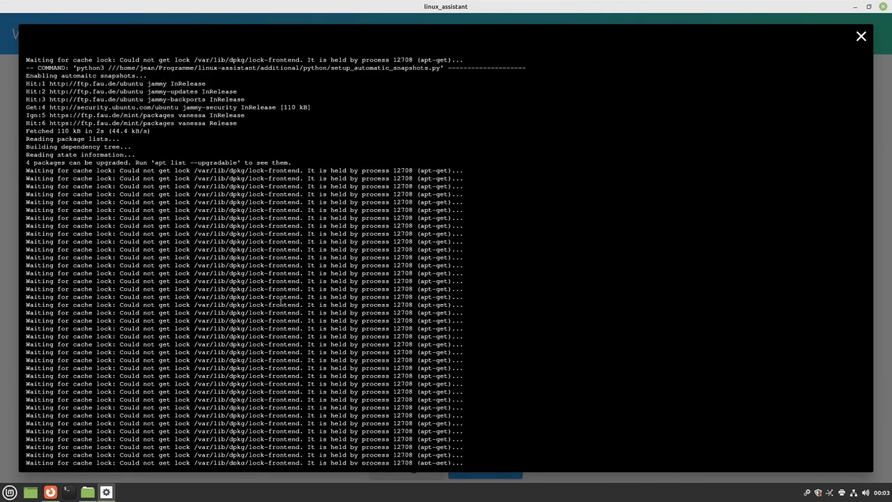
pyautogui.scroll(8, 280, 302)
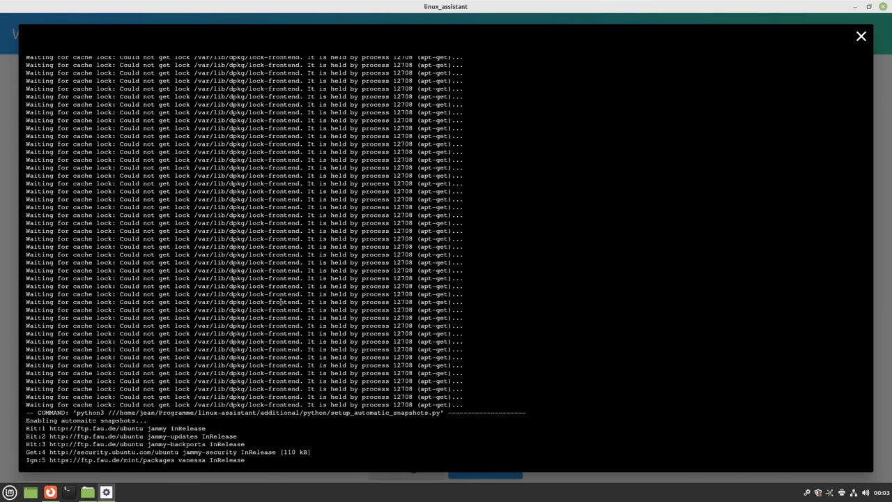
pyautogui.scroll(5, 296, 295)
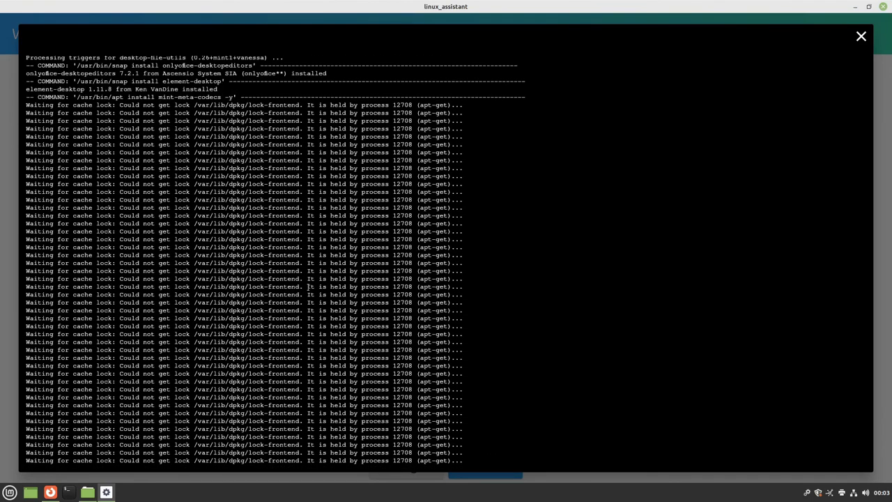
pyautogui.scroll(6, 321, 279)
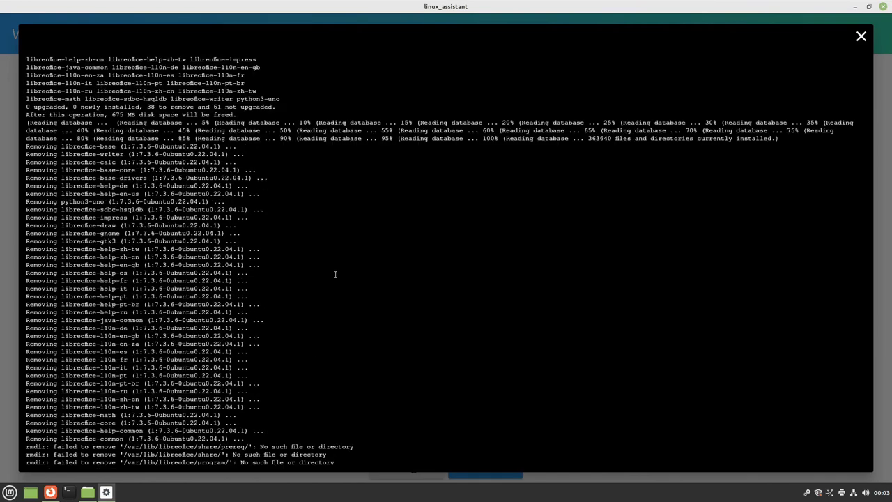
pyautogui.scroll(13, 322, 281)
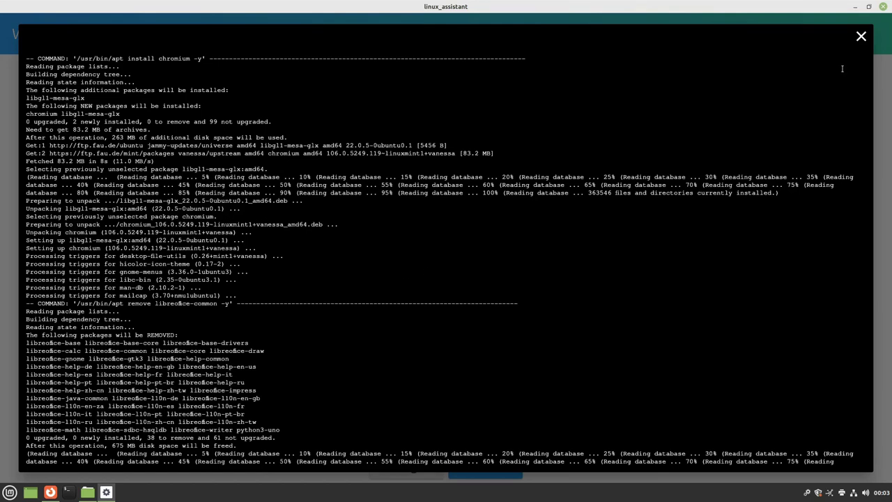
pyautogui.click(861, 36)
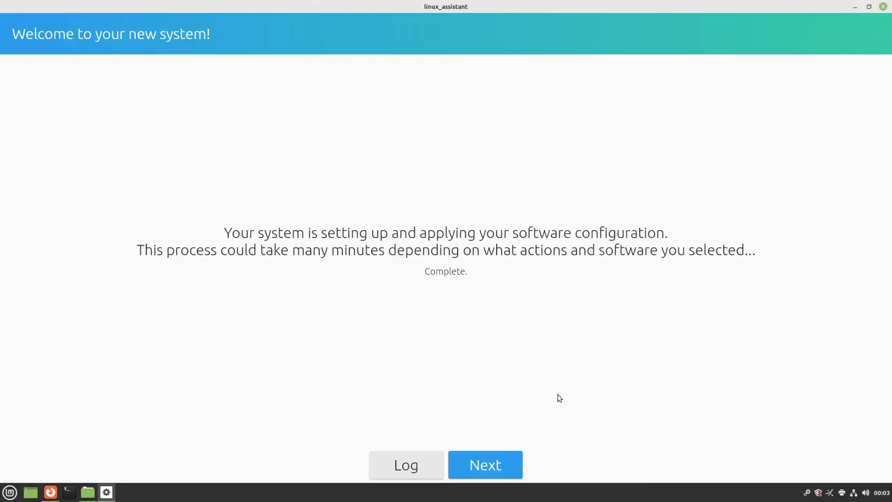
# Step: Continue from the completed setup to the assistant's start page and dismiss the low disk space notification
pyautogui.click(488, 461)
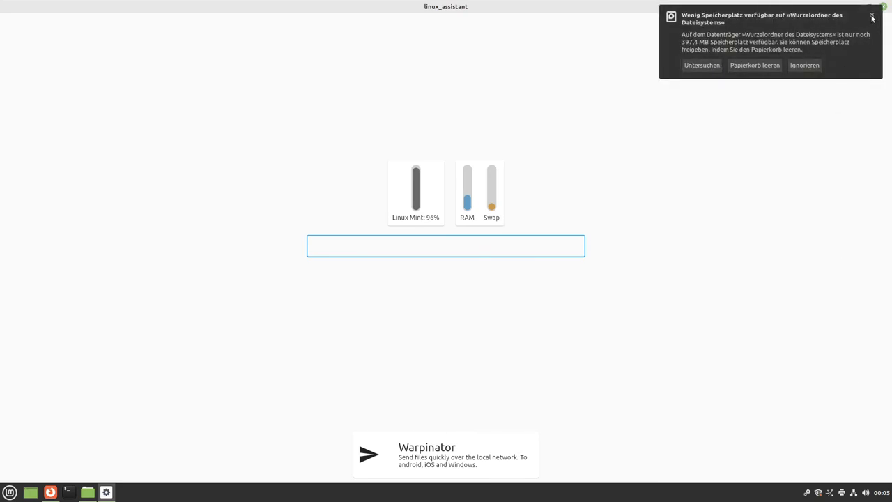
pyautogui.click(871, 15)
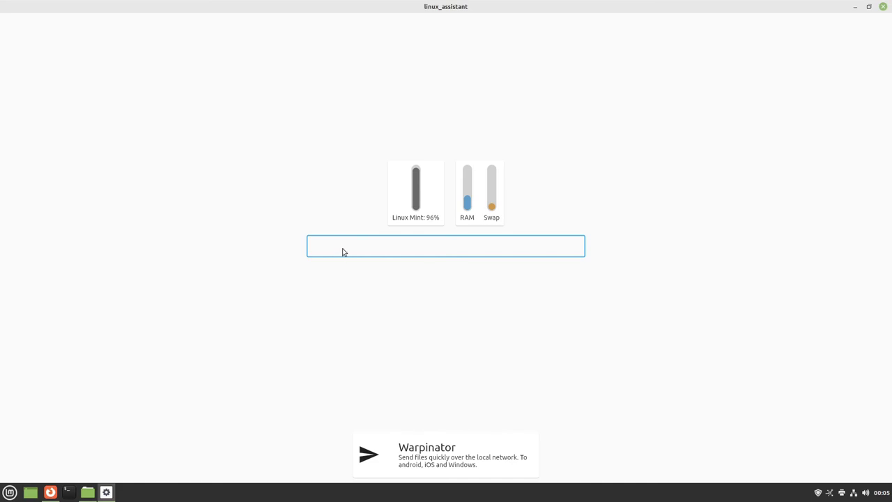
# Step: Search the assistant for "exit", highlight the "Search in web for exit" entry and run it
pyautogui.write('exit')
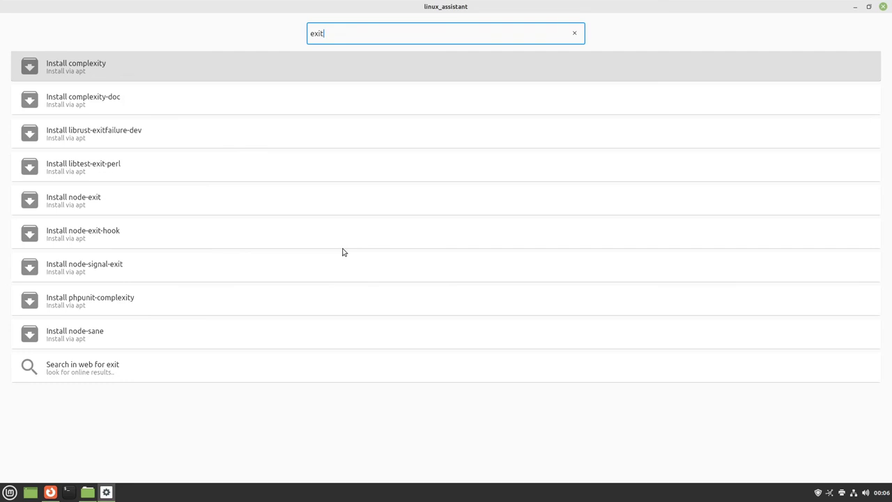
pyautogui.press('Down')
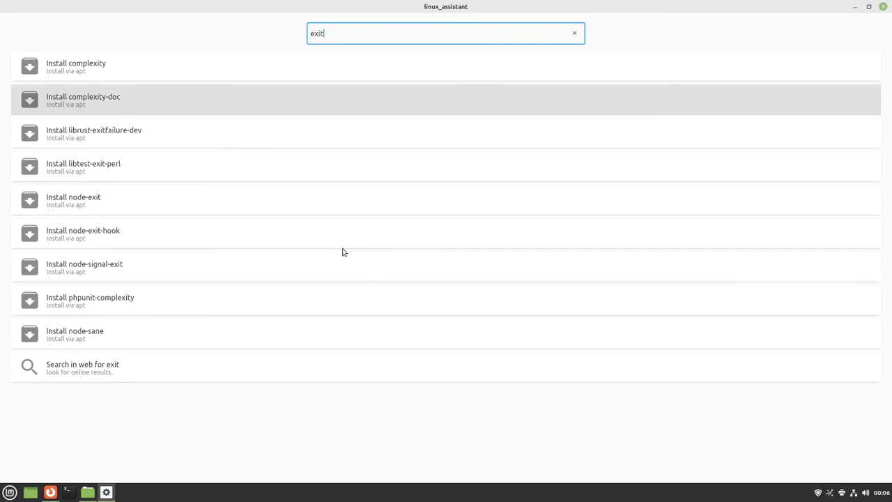
pyautogui.press('Down')
pyautogui.press('Down')
pyautogui.press('Down')
pyautogui.press('Down')
pyautogui.press('Down')
pyautogui.press('Down')
pyautogui.press('Down')
pyautogui.press('Down')
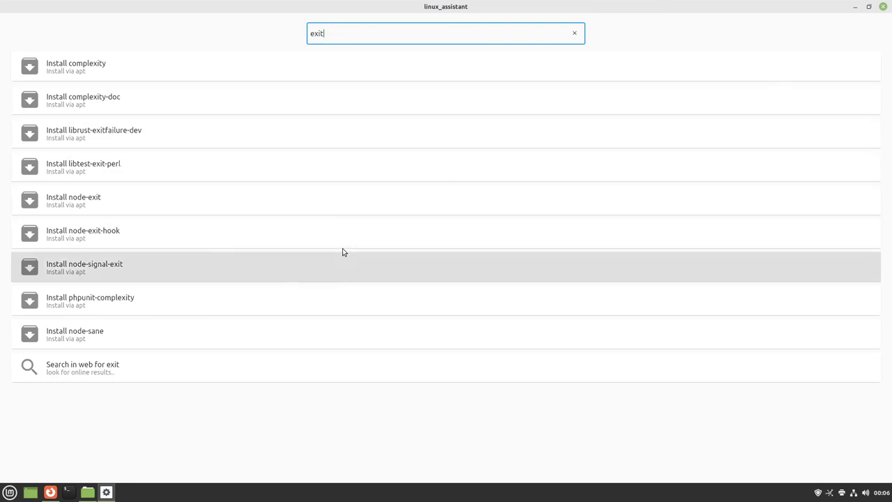
pyautogui.press('Up')
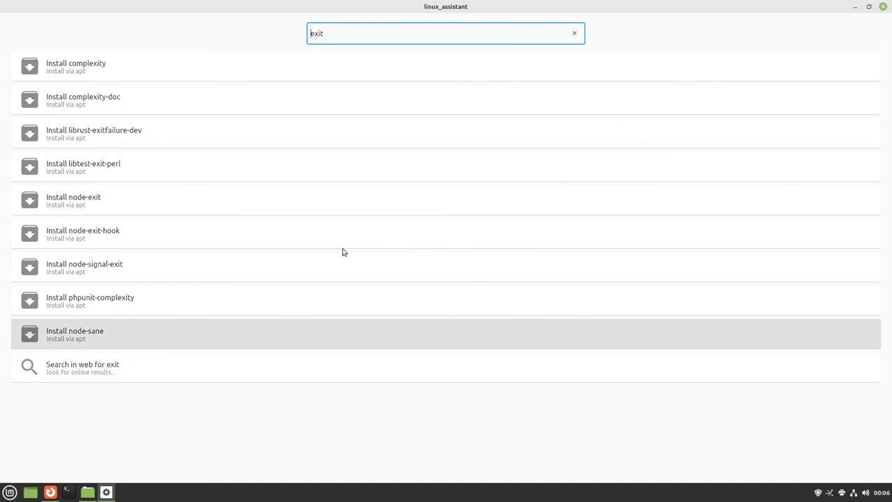
pyautogui.press('Down')
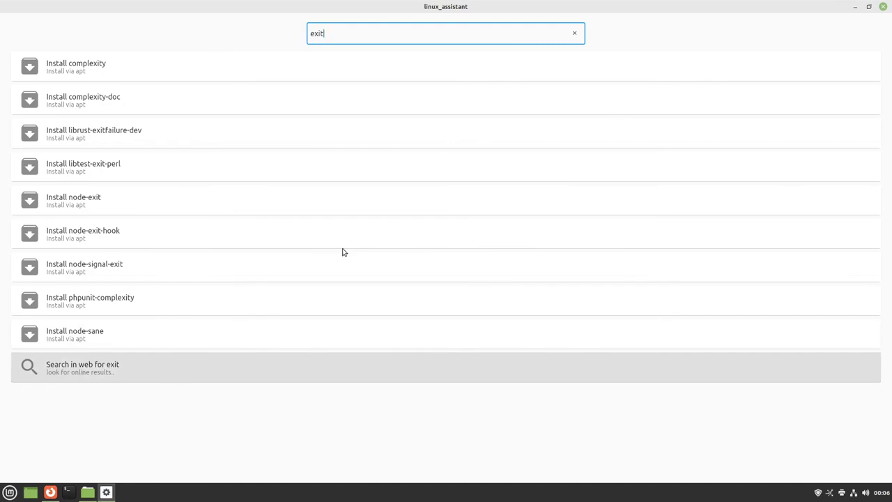
pyautogui.press('Return')
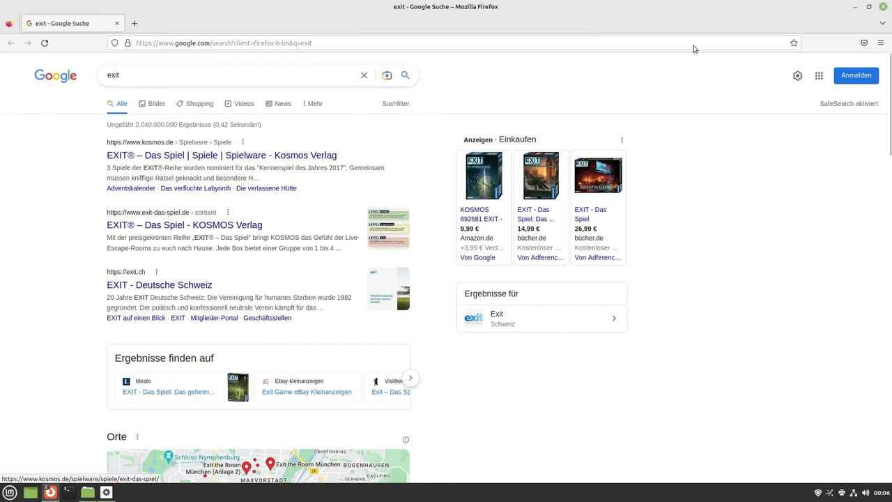
# Step: Close the Firefox window, restore the assistant from its maximized size and move its window slightly lower on the desktop
pyautogui.click(883, 7)
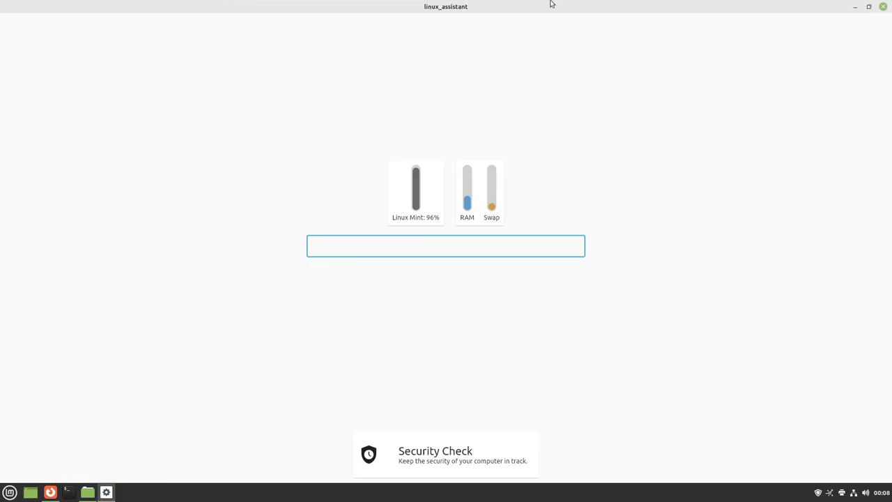
pyautogui.doubleClick(548, 6)
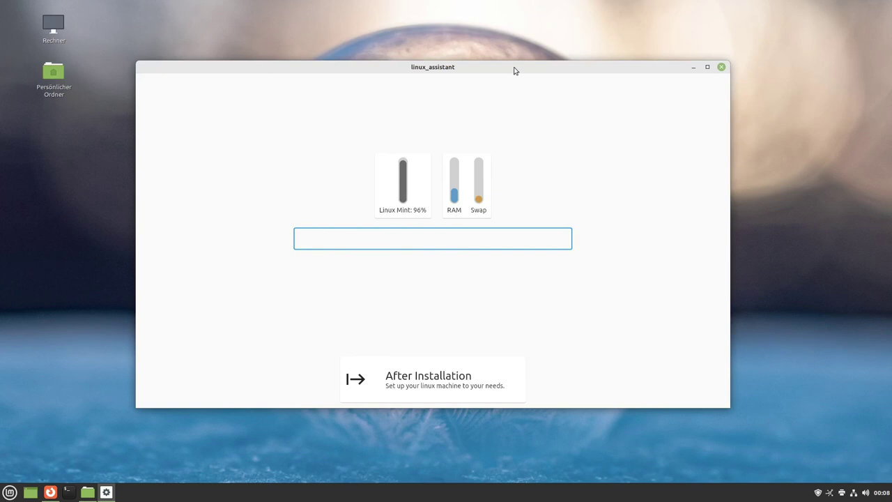
pyautogui.moveTo(514, 69); pyautogui.dragTo(514, 91)
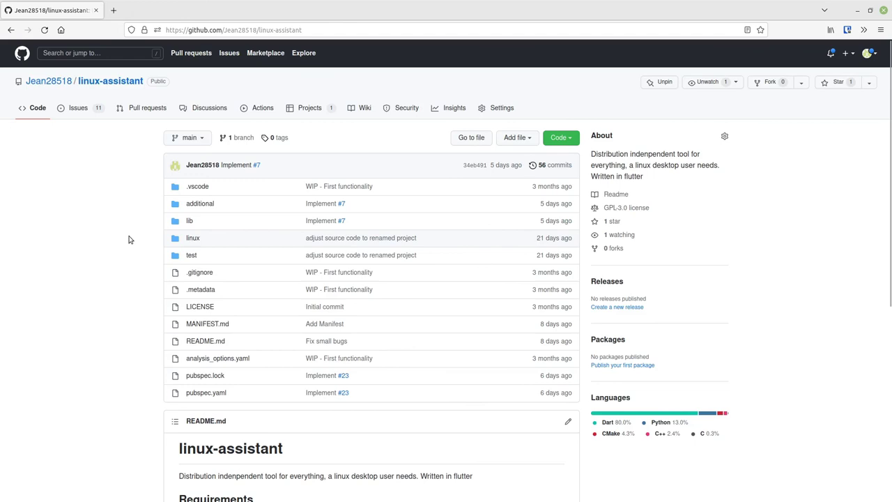
# Step: Read the Requirements and Build sections of the linux-assistant README on GitHub, highlighting the build instructions
pyautogui.scroll(-5, 128, 239)
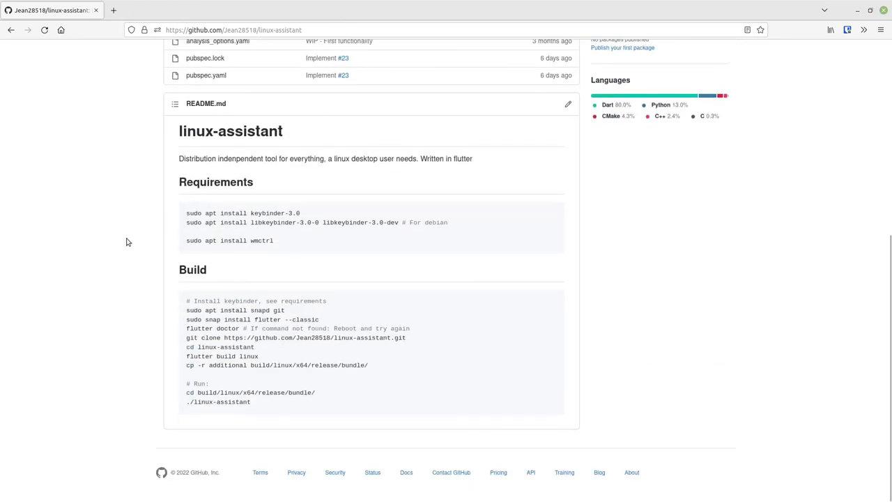
pyautogui.moveTo(286, 409); pyautogui.dragTo(139, 255)
pyautogui.click(138, 256)
pyautogui.scroll(5, 132, 267)
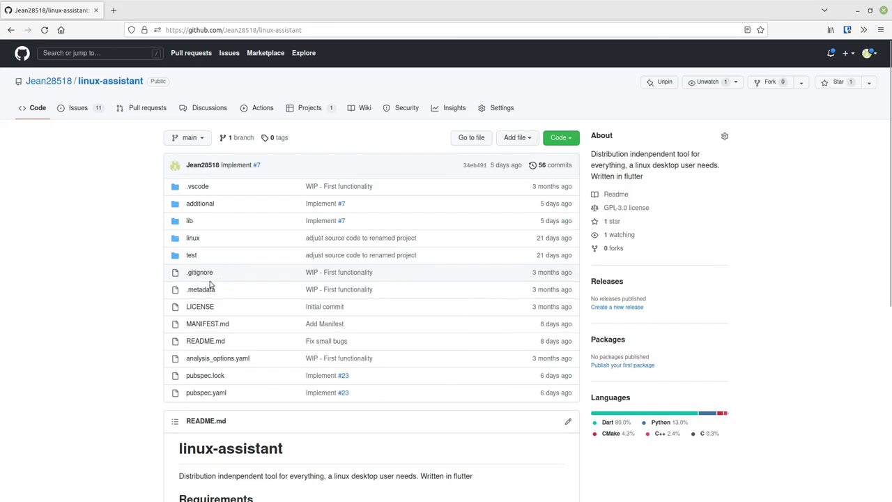
# Step: Switch from the GitHub page to the Linux Assistant search window
pyautogui.press('super+q')
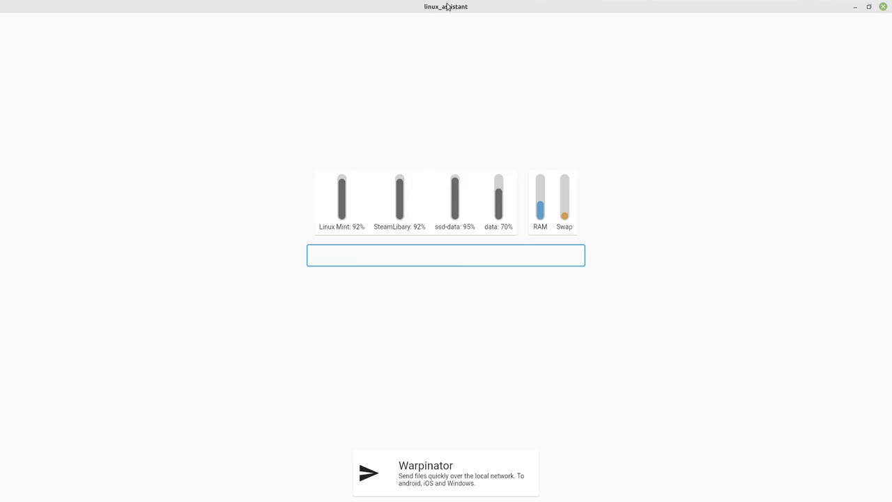